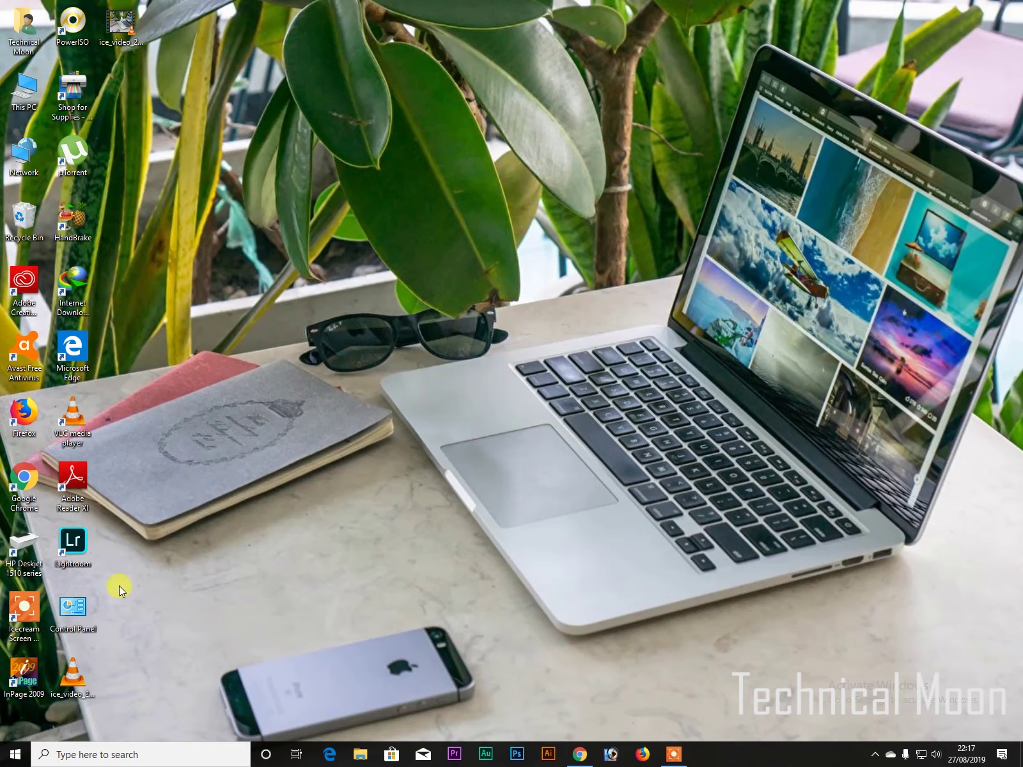
Remove the Control Panel icon from the desktop through the desktop icon settings in the Themes personalisation options
{"action": "left_click_drag", "start_coordinate": [119, 586], "coordinate": [44, 641]}
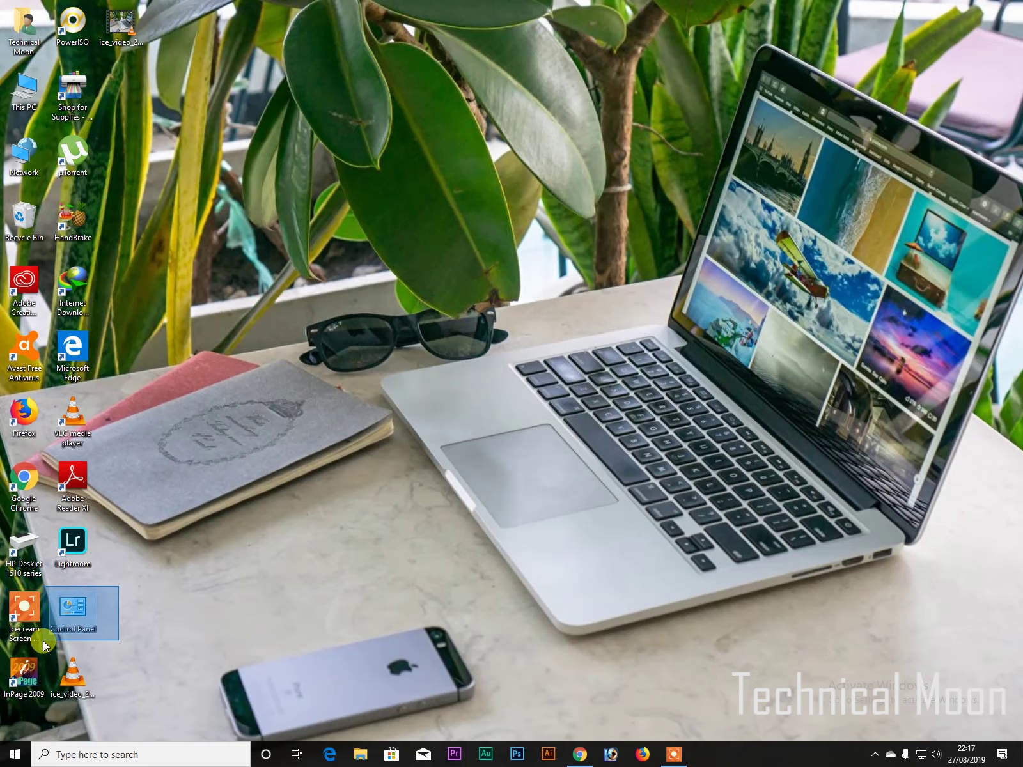
{"action": "left_click_drag", "start_coordinate": [43, 641], "coordinate": [42, 641]}
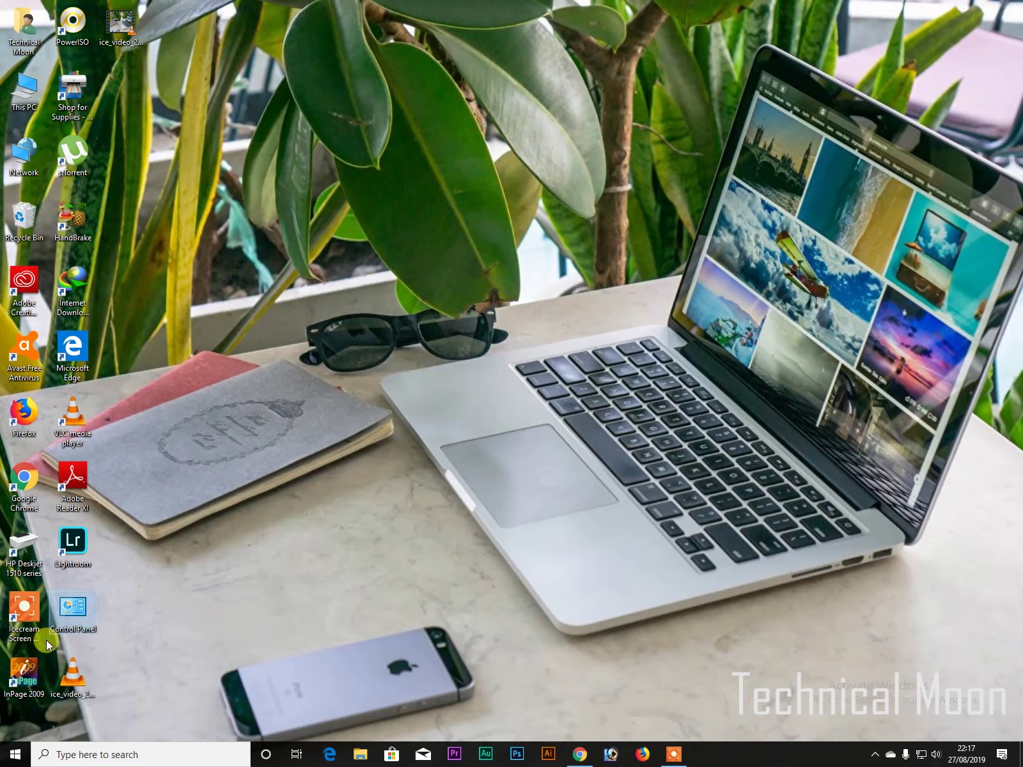
{"action": "right_click", "coordinate": [398, 291]}
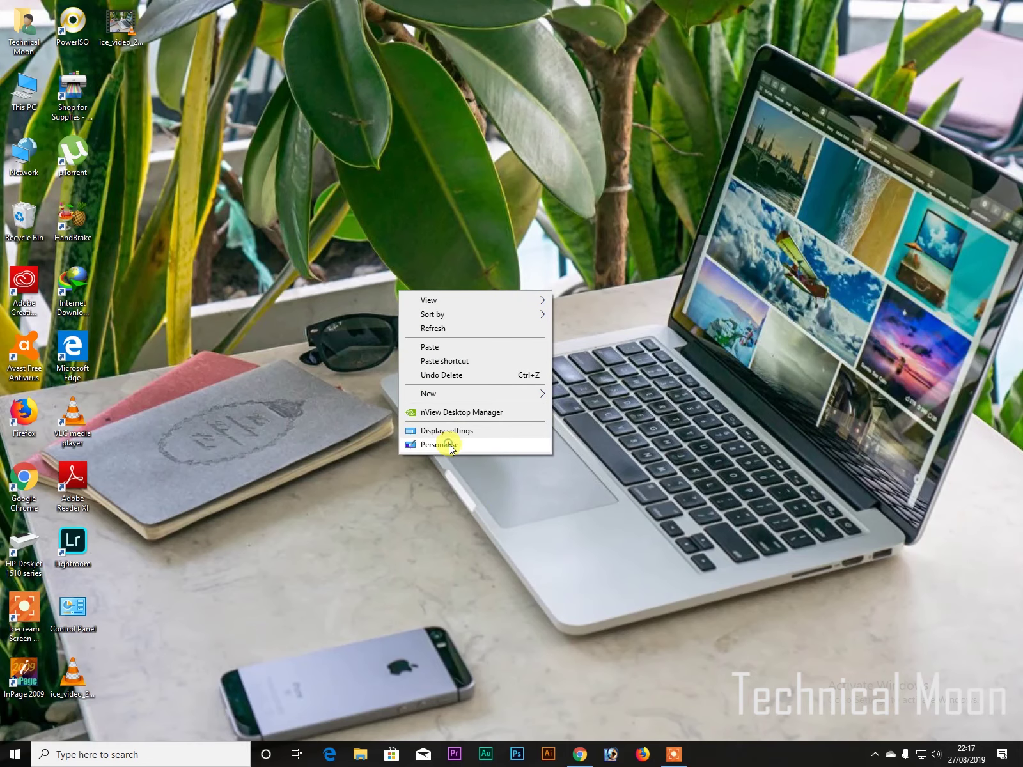
{"action": "left_click", "coordinate": [449, 445]}
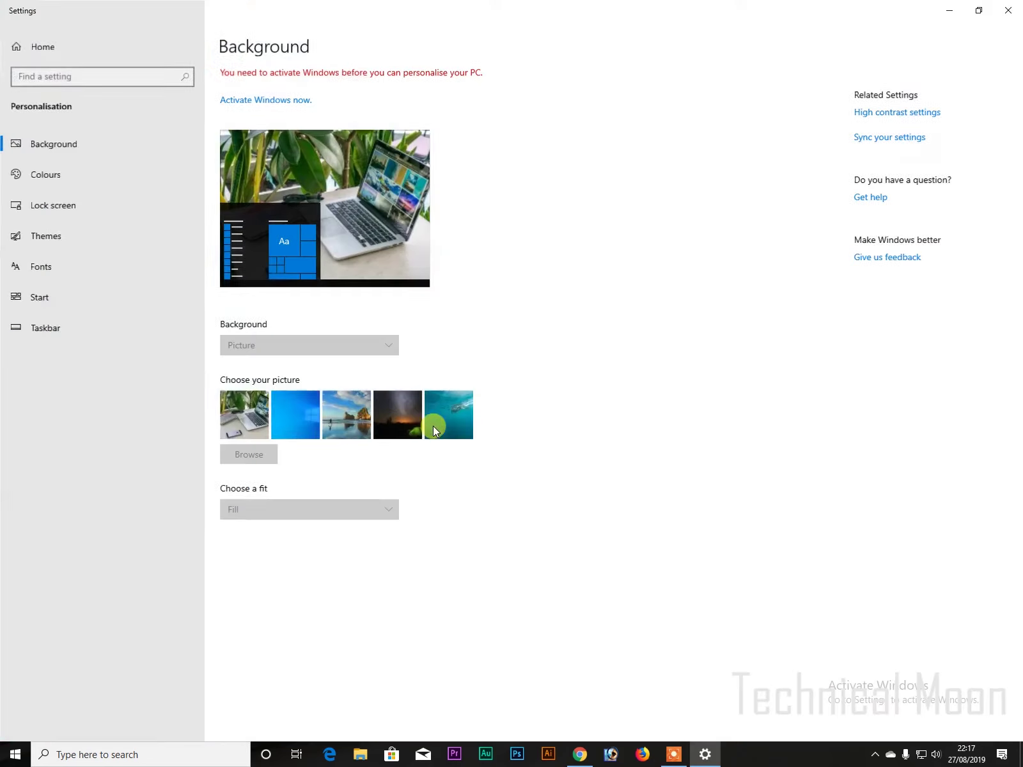
{"action": "left_click", "coordinate": [70, 247]}
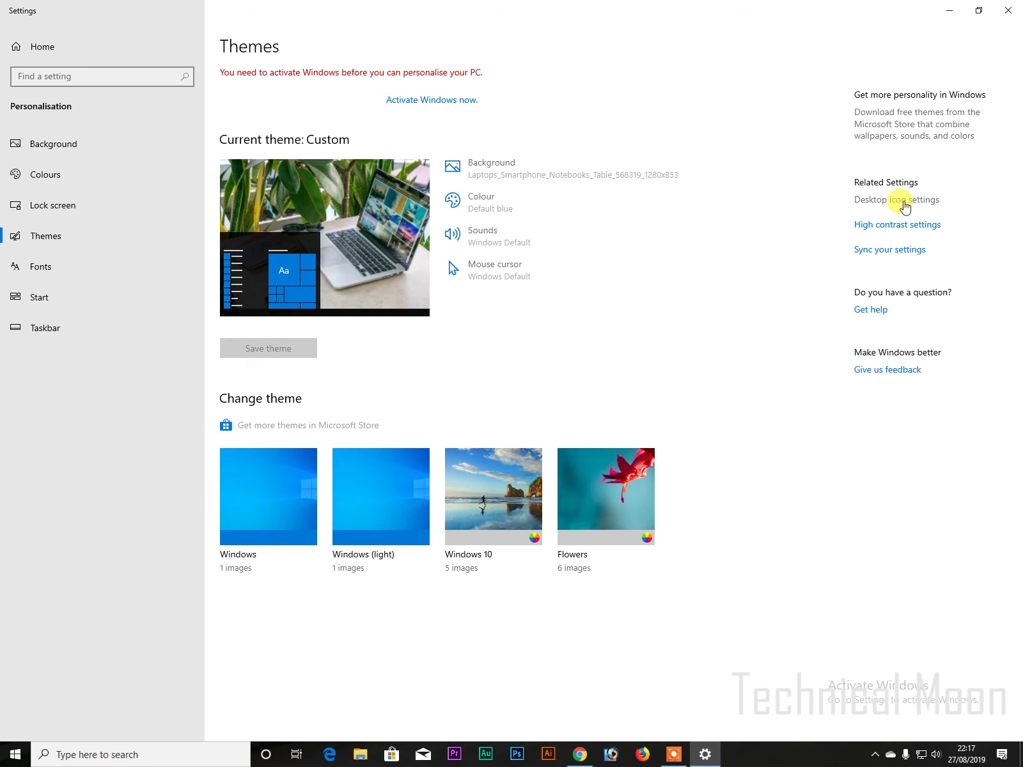
{"action": "left_click", "coordinate": [905, 205]}
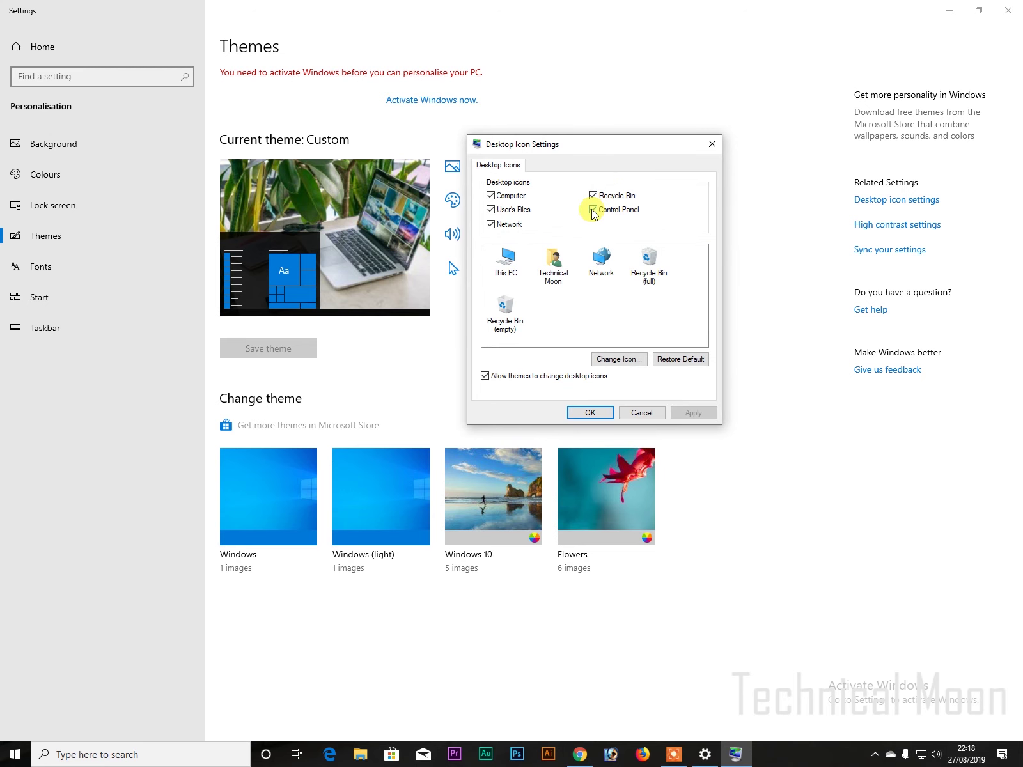
{"action": "left_click", "coordinate": [594, 213]}
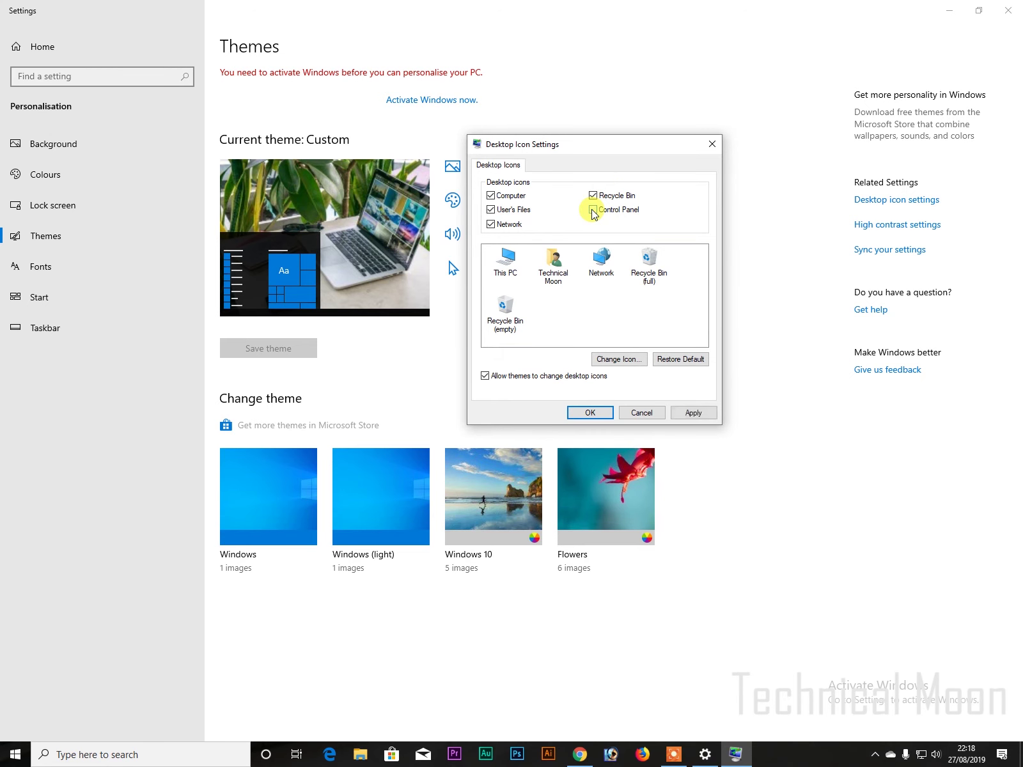
{"action": "left_click", "coordinate": [689, 414]}
{"action": "left_click", "coordinate": [597, 418]}
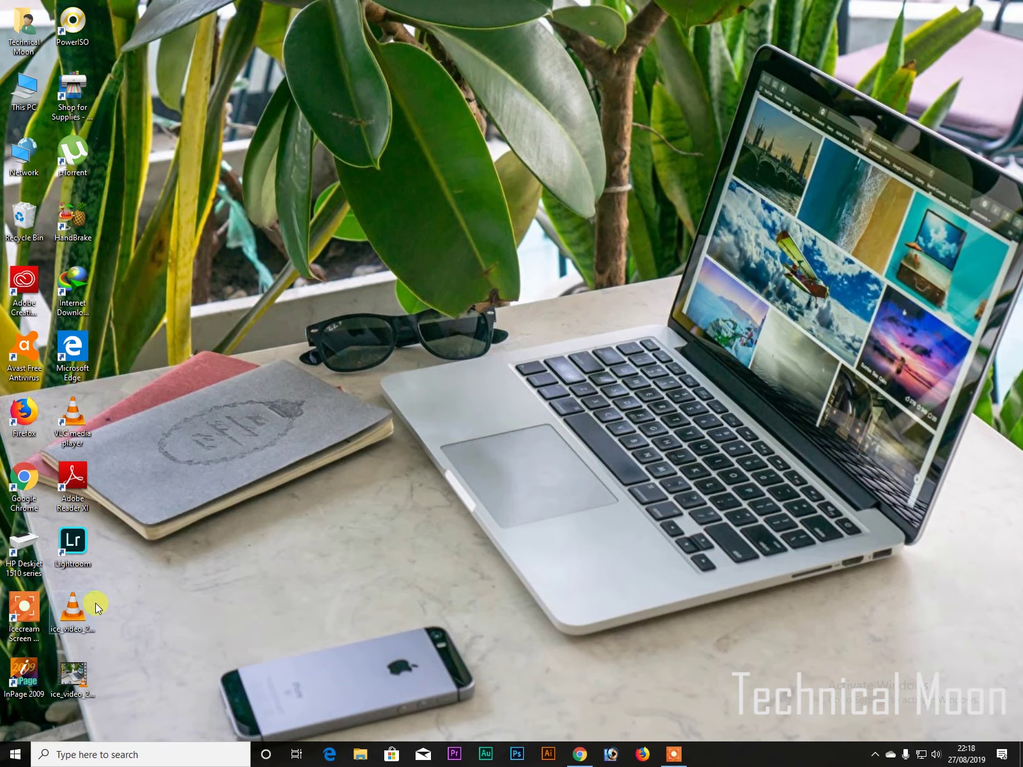
Add the Control Panel icon to the desktop through the Themes desktop icon settings, and close the settings window
{"action": "right_click", "coordinate": [445, 280]}
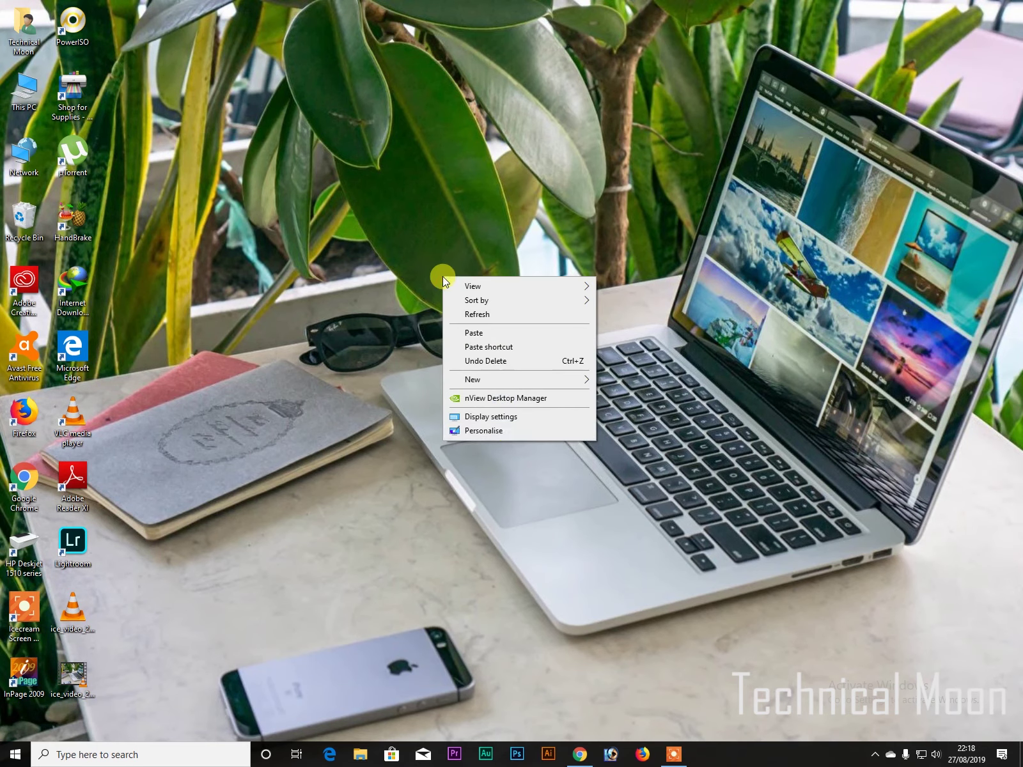
{"action": "left_click", "coordinate": [510, 432]}
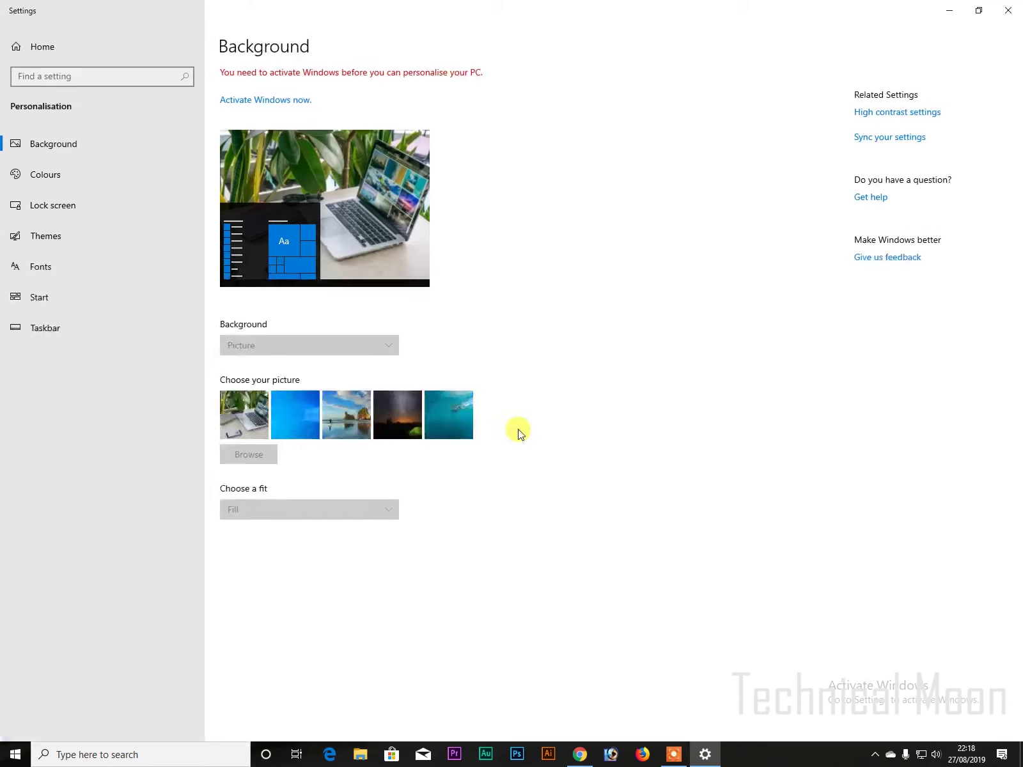
{"action": "left_click", "coordinate": [69, 241]}
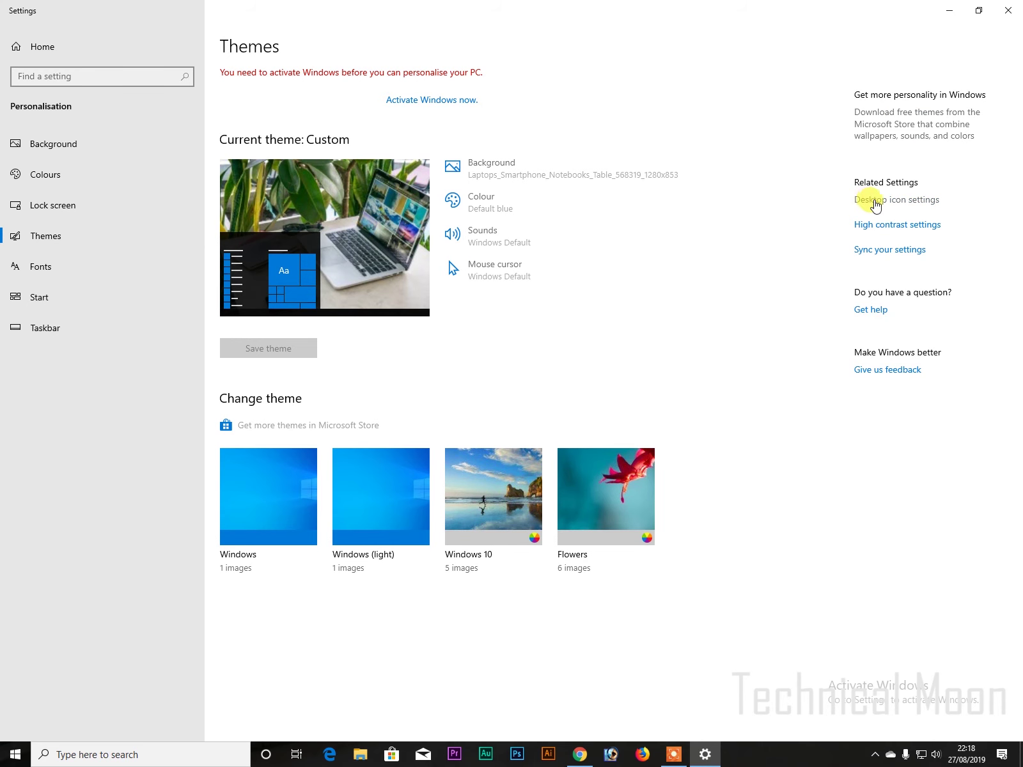
{"action": "left_click", "coordinate": [904, 206]}
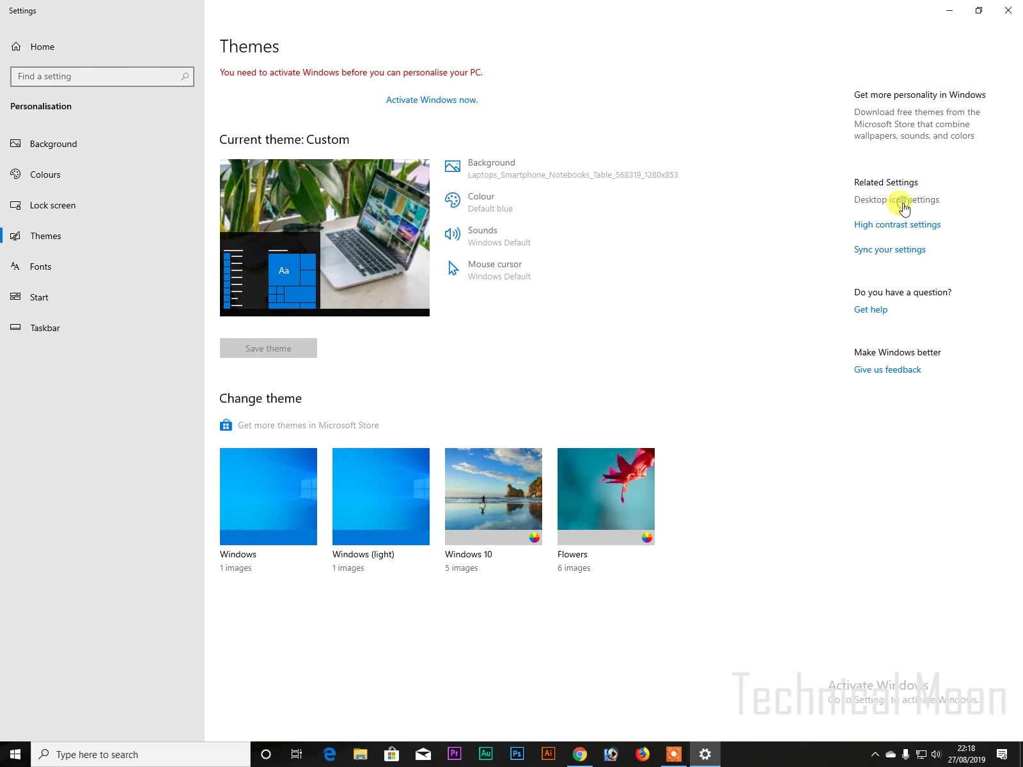
{"action": "left_click_drag", "start_coordinate": [185, 43], "coordinate": [389, 110]}
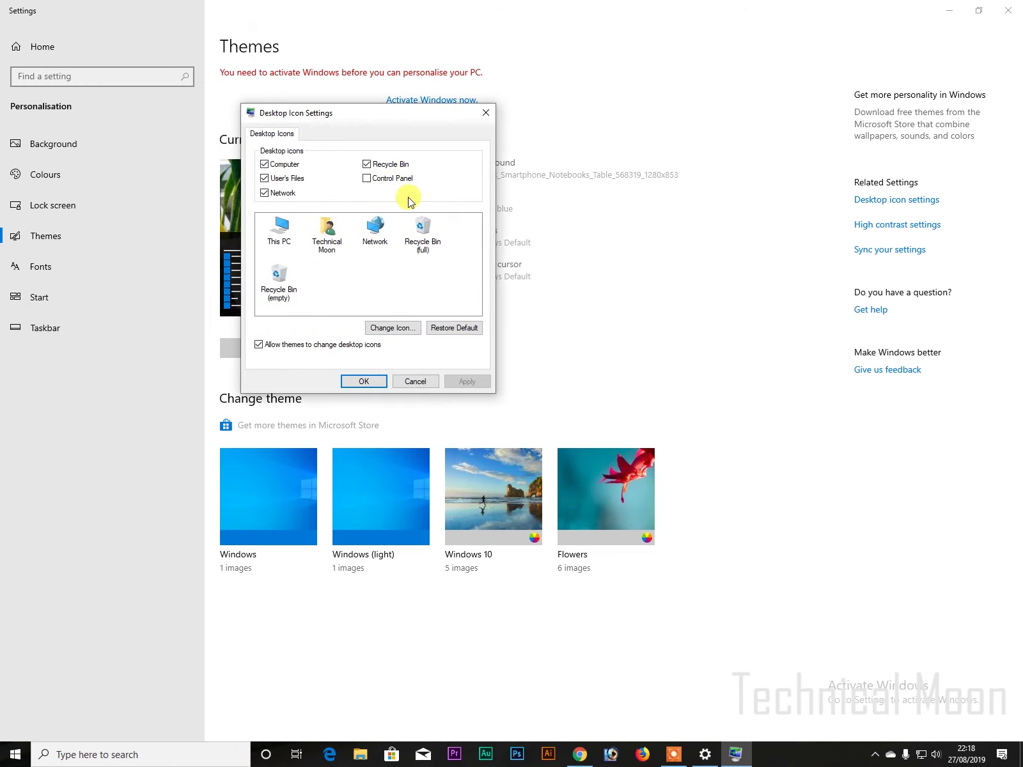
{"action": "left_click", "coordinate": [382, 180]}
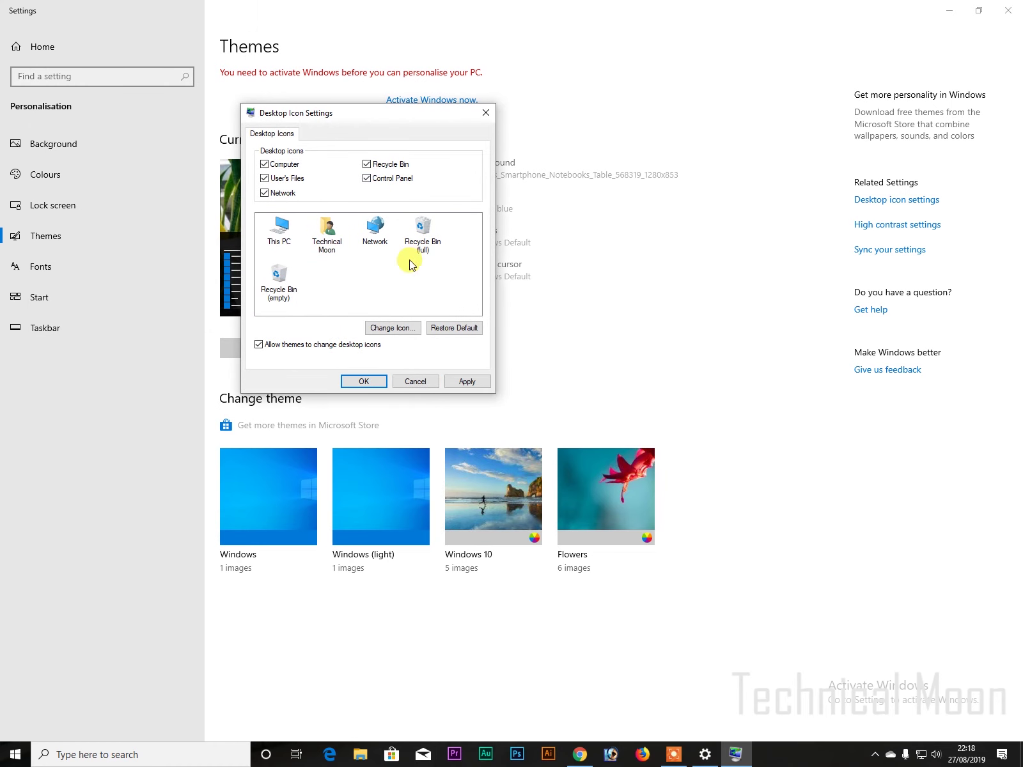
{"action": "left_click", "coordinate": [468, 381]}
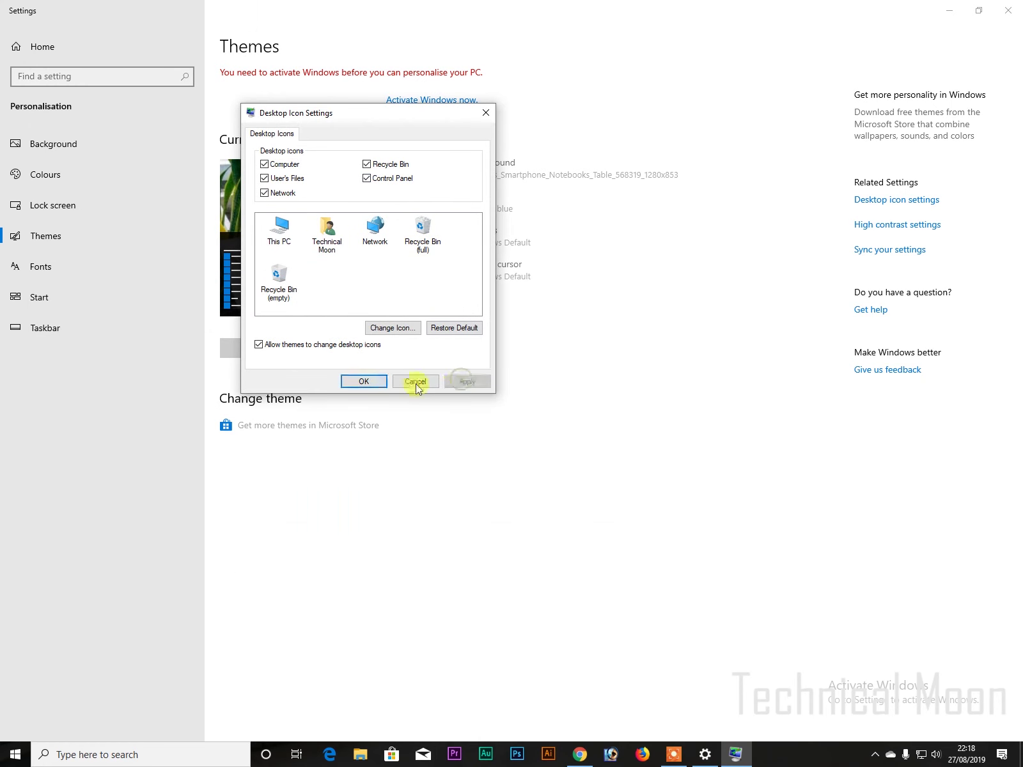
{"action": "left_click", "coordinate": [365, 382]}
{"action": "left_click", "coordinate": [1009, 11]}
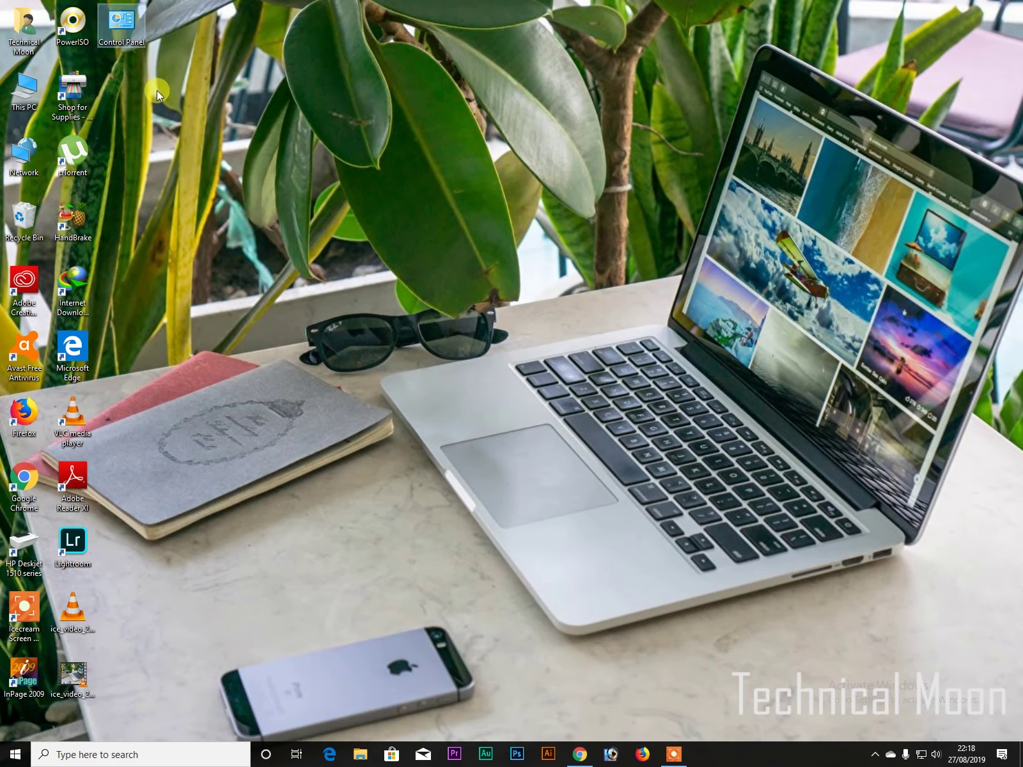
Open Control Panel from the desktop and view its items as small icons, as large icons and by category
{"action": "double_click", "coordinate": [129, 25]}
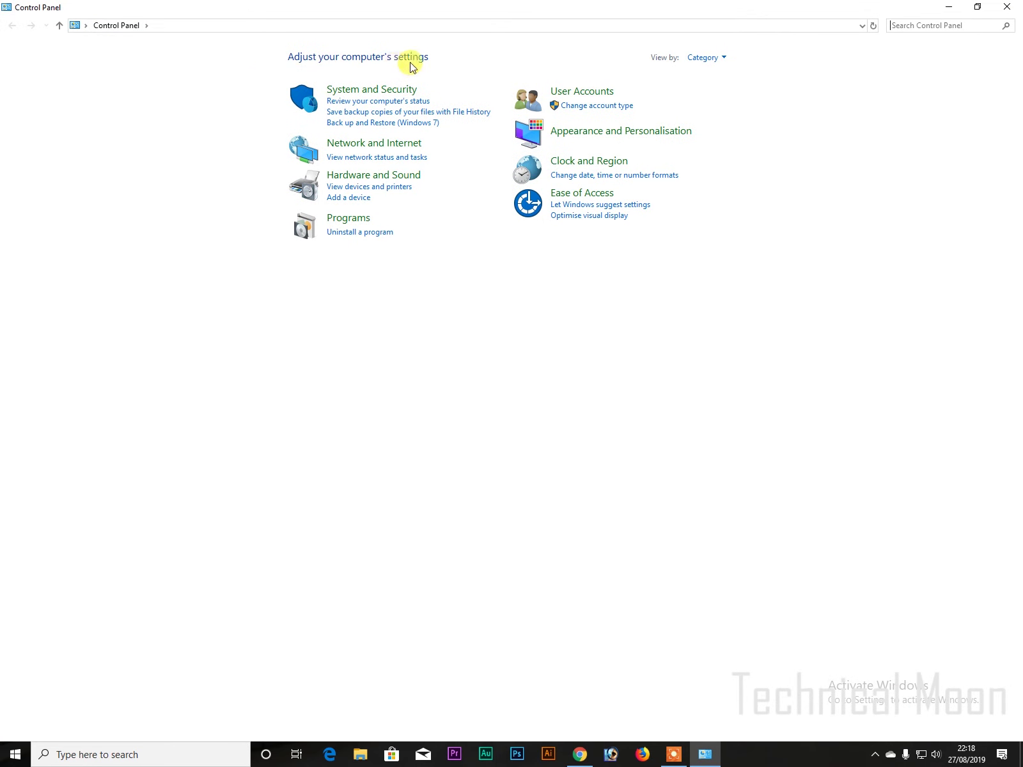
{"action": "left_click", "coordinate": [721, 58]}
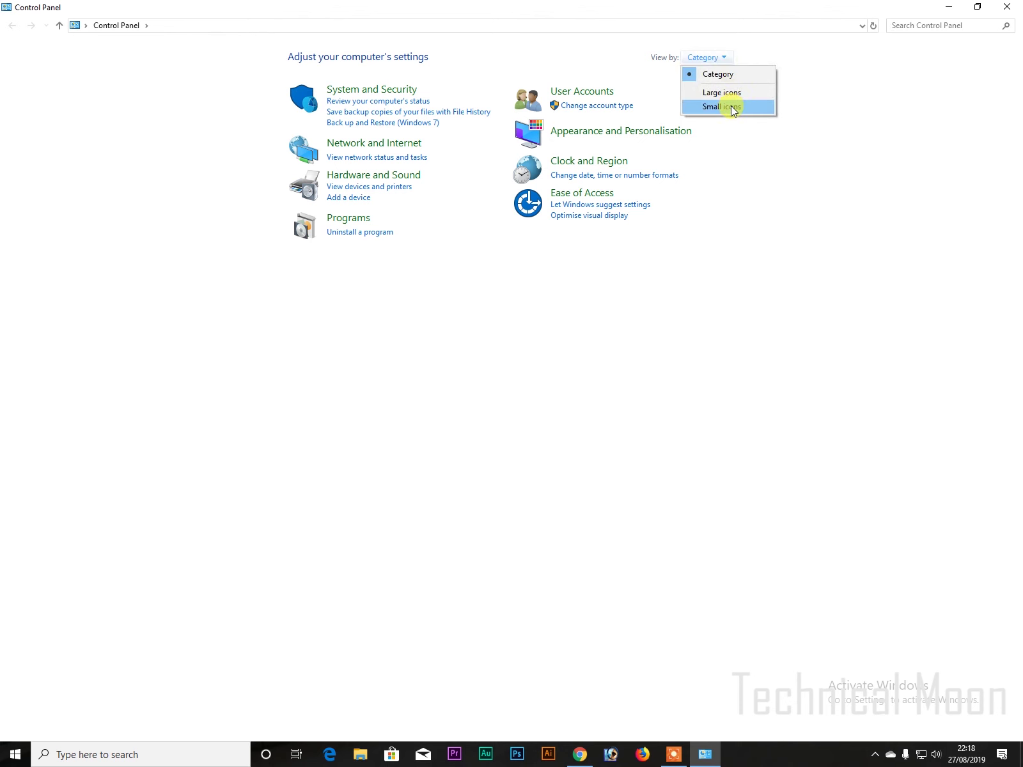
{"action": "left_click", "coordinate": [733, 109]}
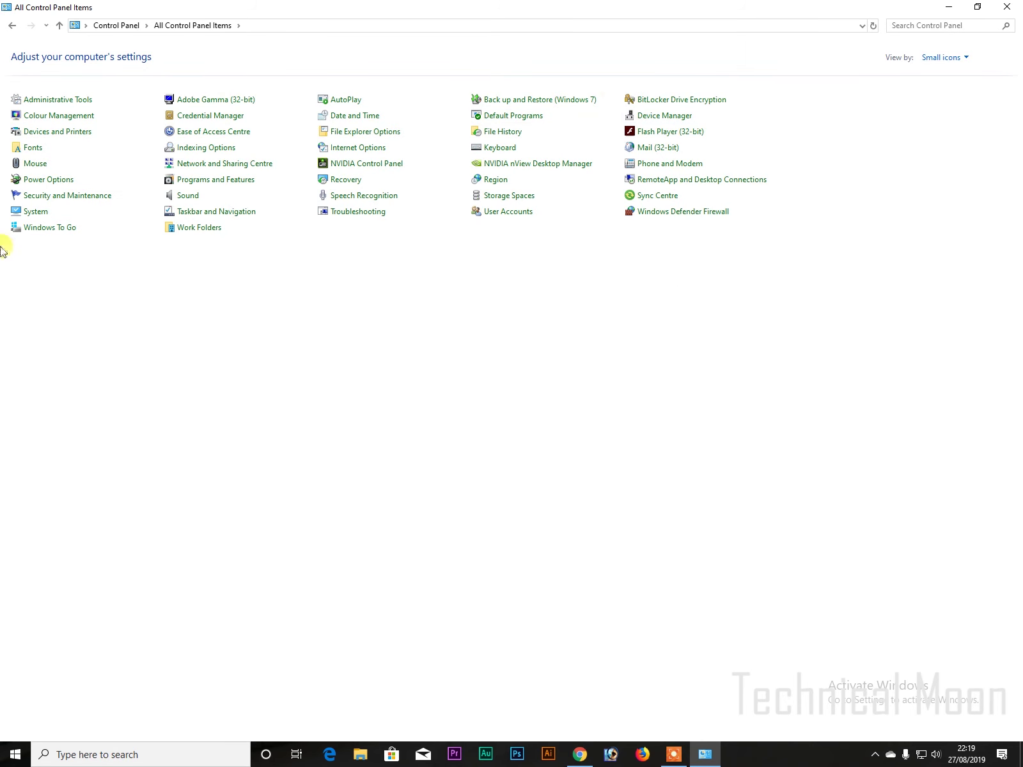
{"action": "left_click", "coordinate": [967, 57]}
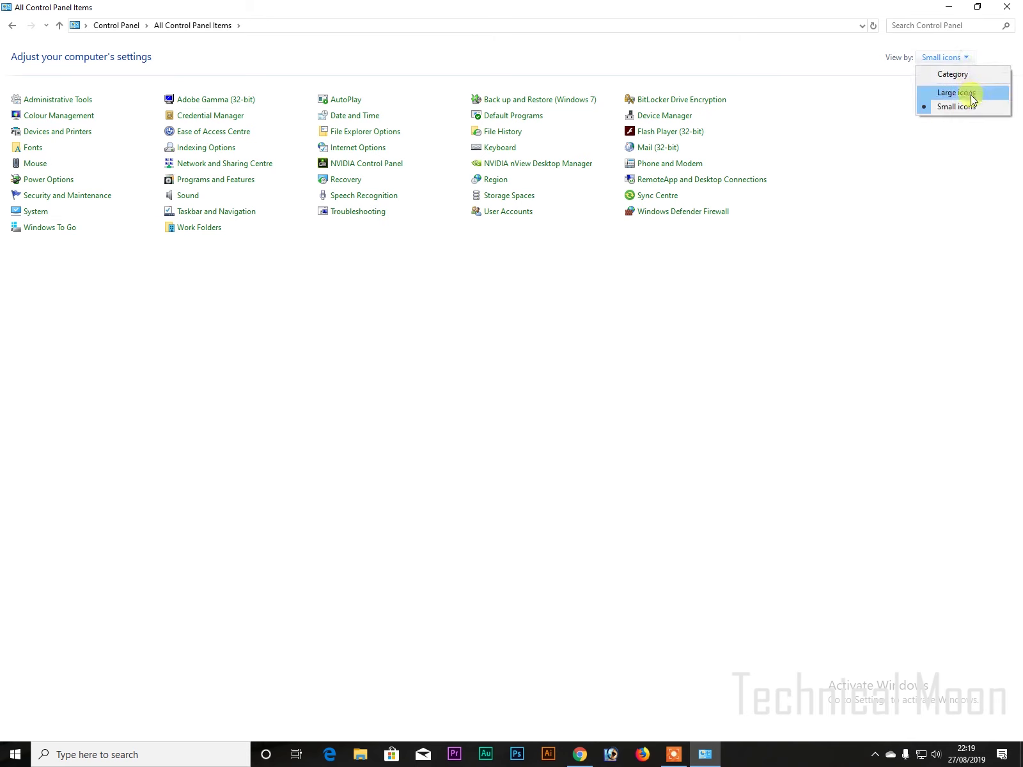
{"action": "left_click", "coordinate": [966, 92]}
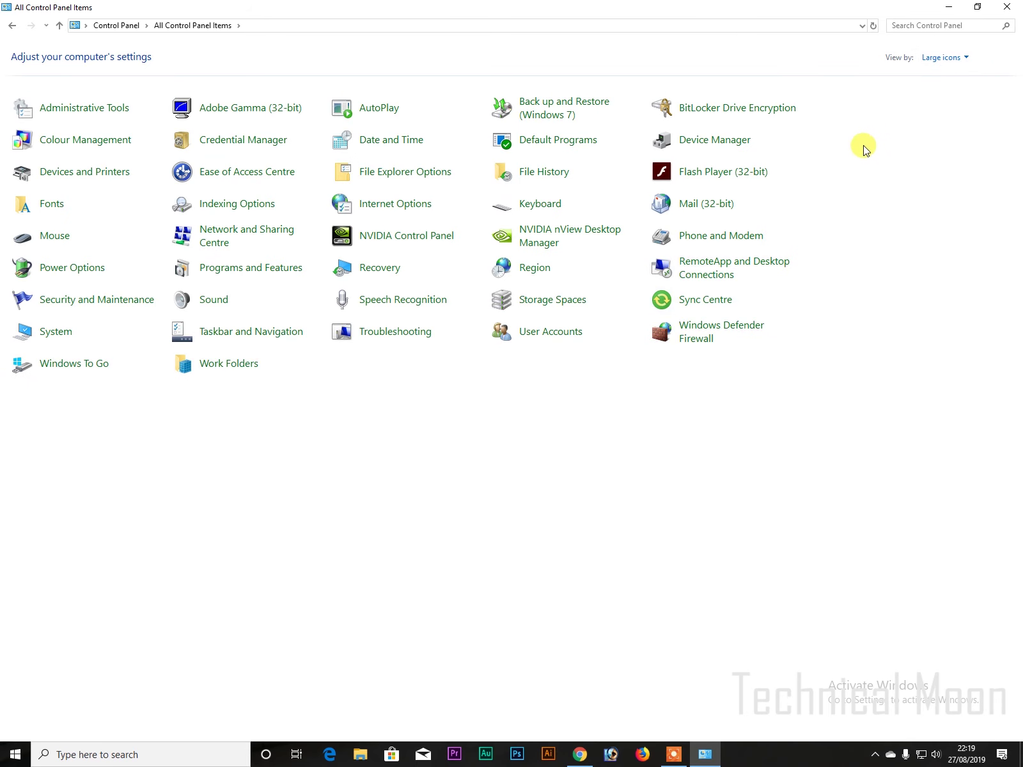
{"action": "left_click", "coordinate": [968, 59]}
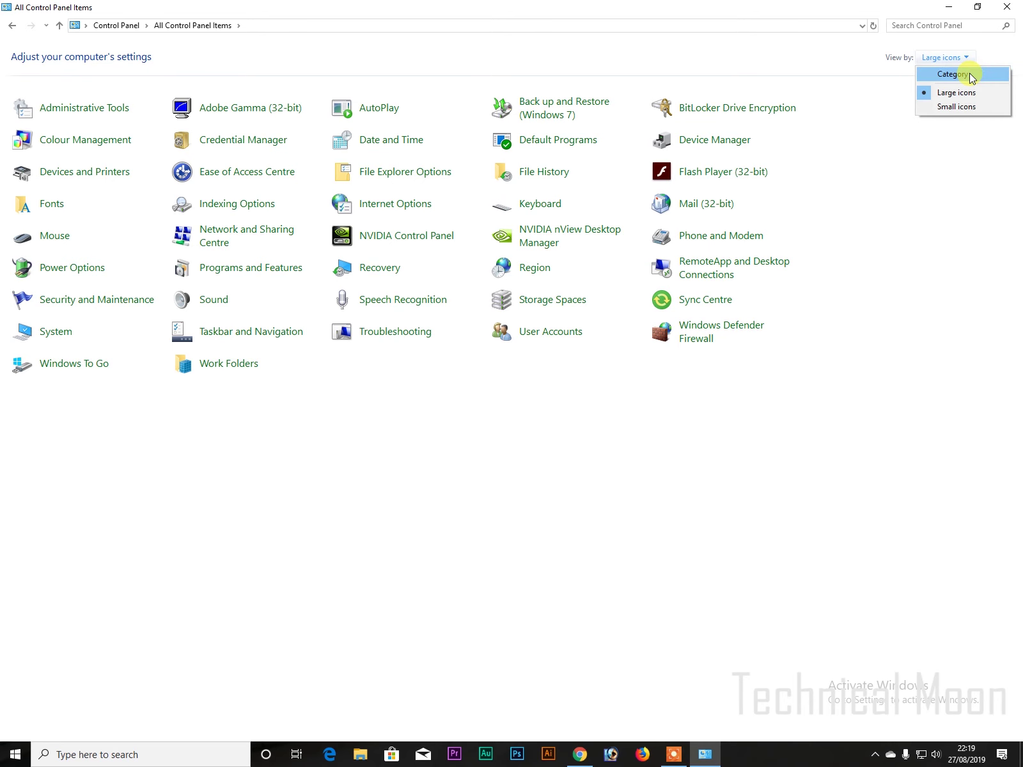
{"action": "left_click", "coordinate": [970, 72]}
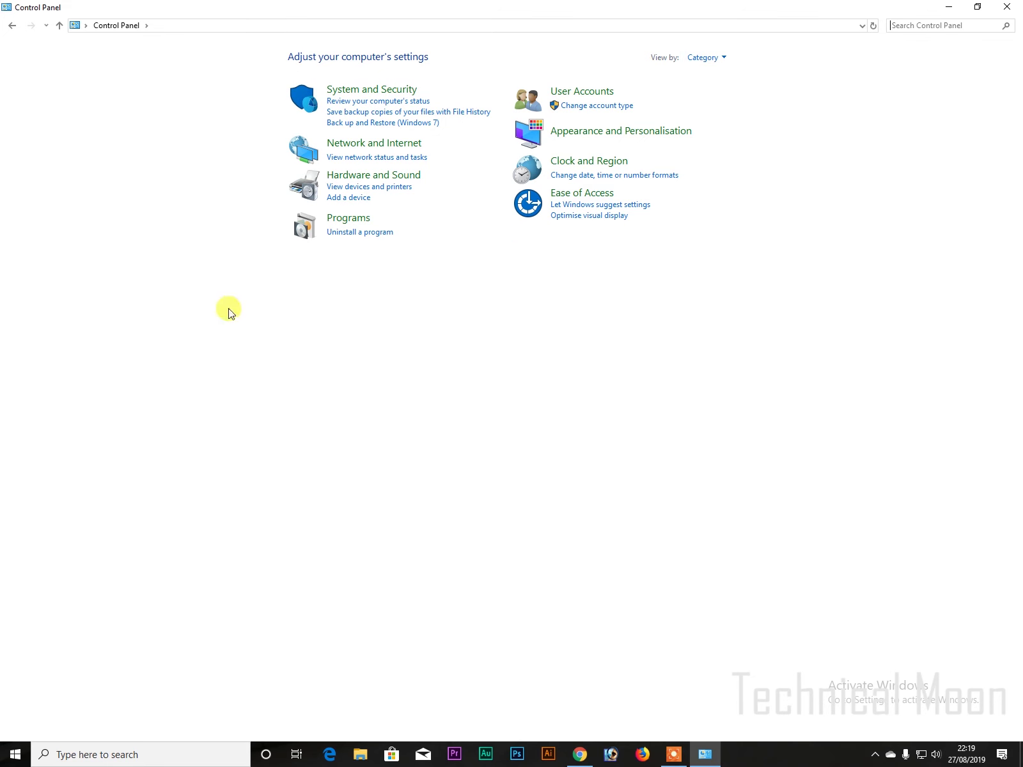
Uninstall WebM Project Directshow Filters from the installed programs list and close the Programs and Features window
{"action": "left_click", "coordinate": [355, 234]}
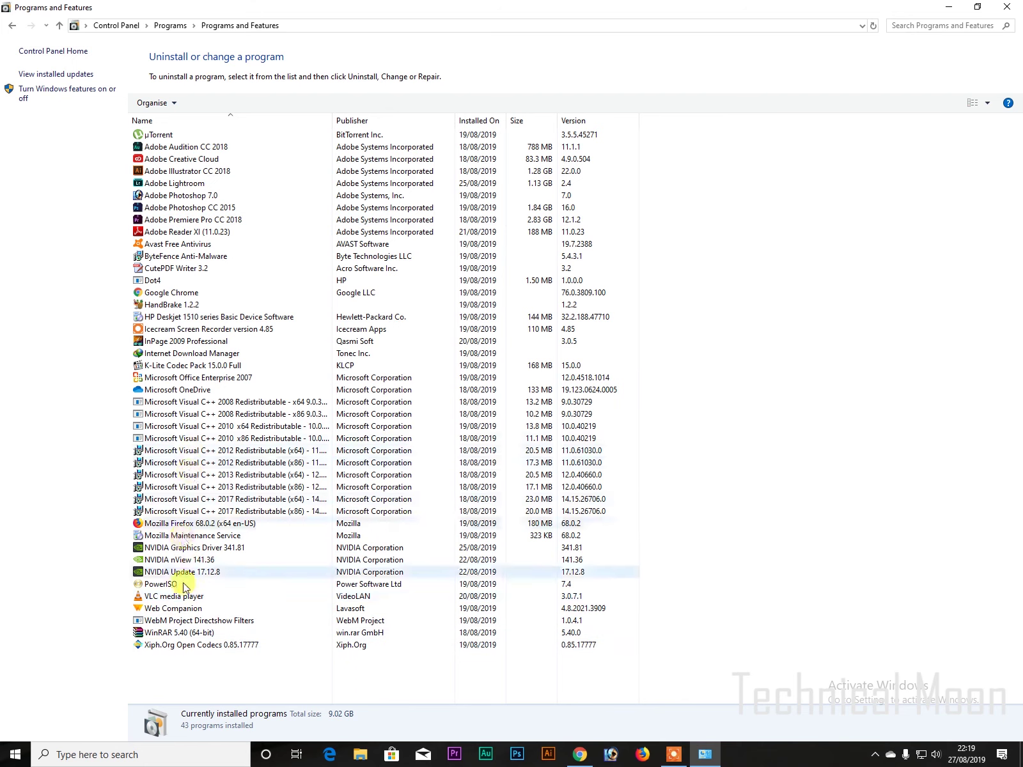
{"action": "right_click", "coordinate": [186, 623]}
{"action": "left_click", "coordinate": [225, 638]}
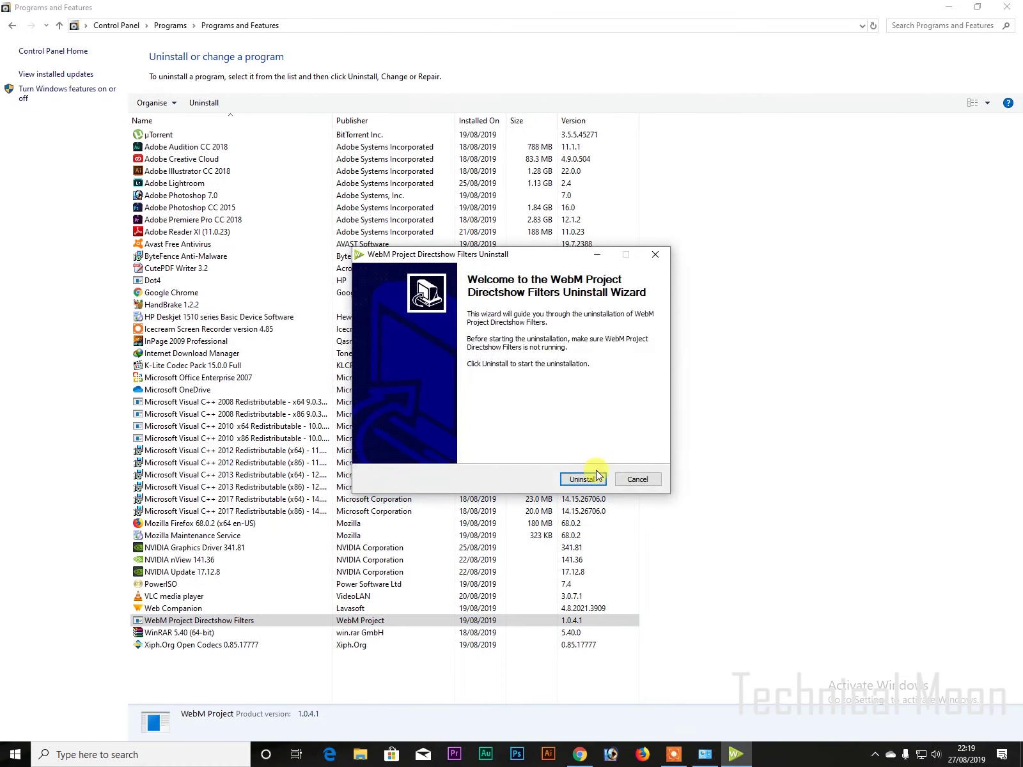
{"action": "left_click", "coordinate": [583, 478]}
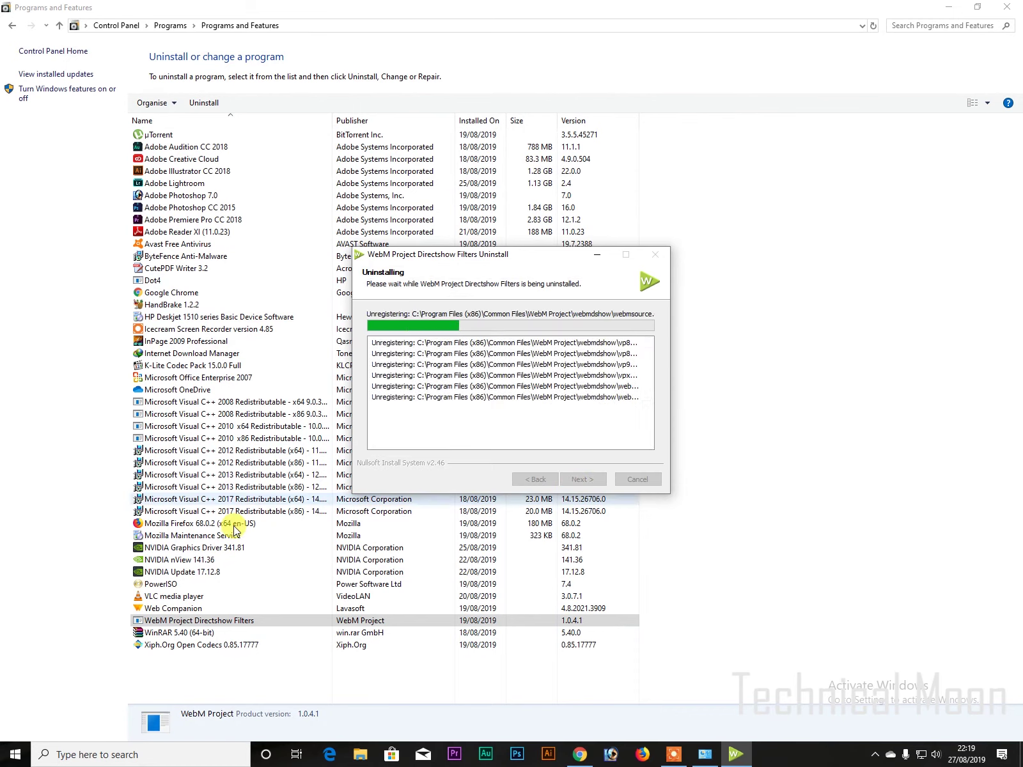
{"action": "left_click", "coordinate": [600, 479]}
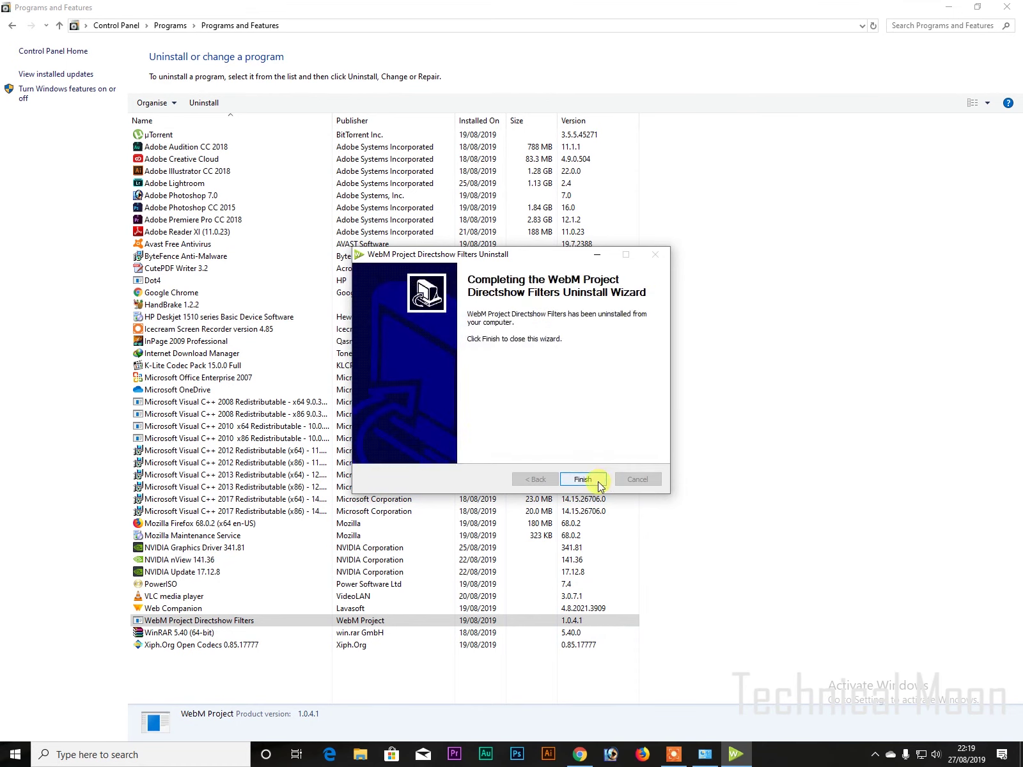
{"action": "left_click", "coordinate": [599, 480]}
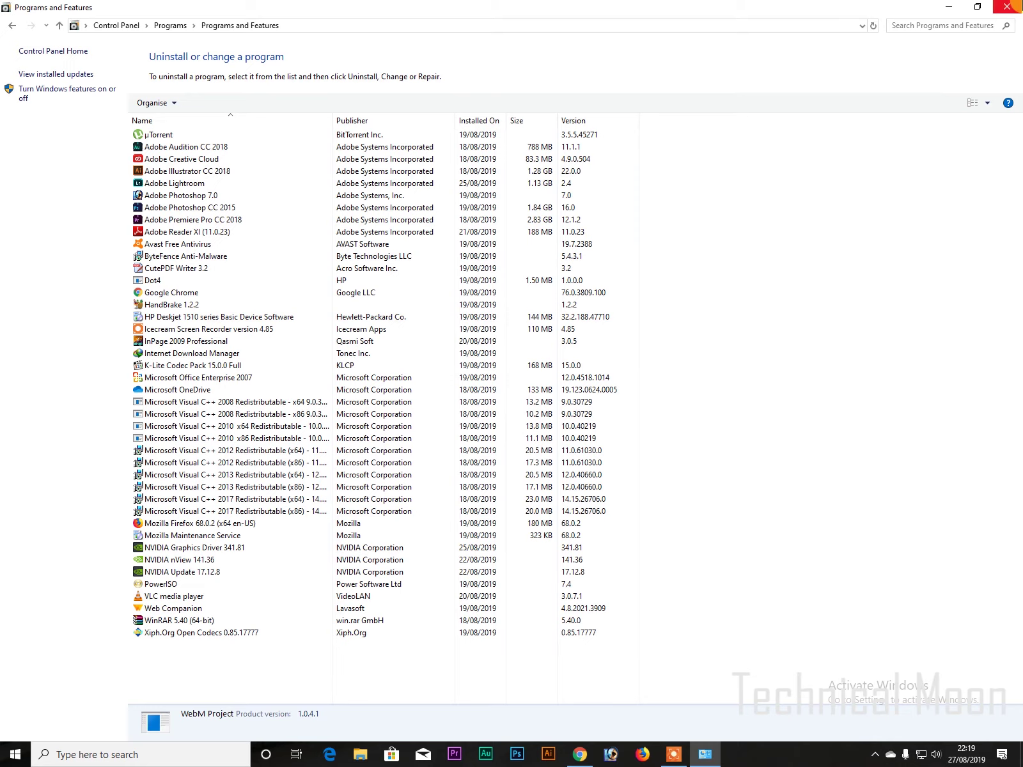
{"action": "left_click", "coordinate": [1007, 6]}
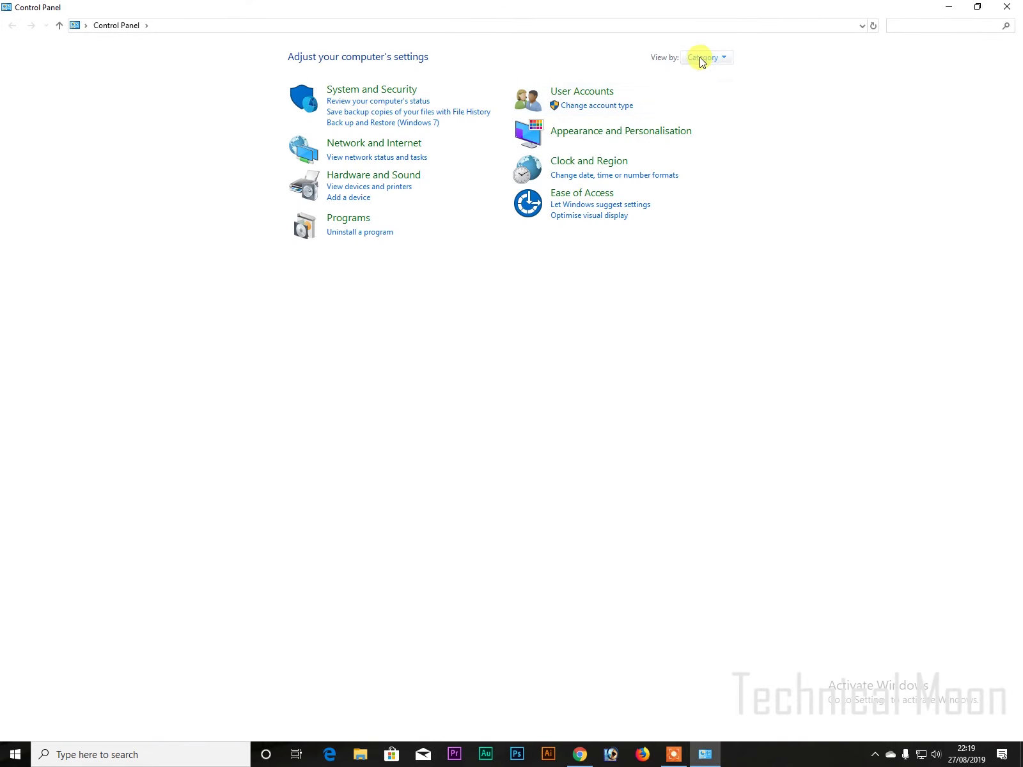
Show Control Panel items as large icons, view the list in Programs and Features, and close the window
{"action": "left_click", "coordinate": [702, 58]}
{"action": "left_click", "coordinate": [731, 94]}
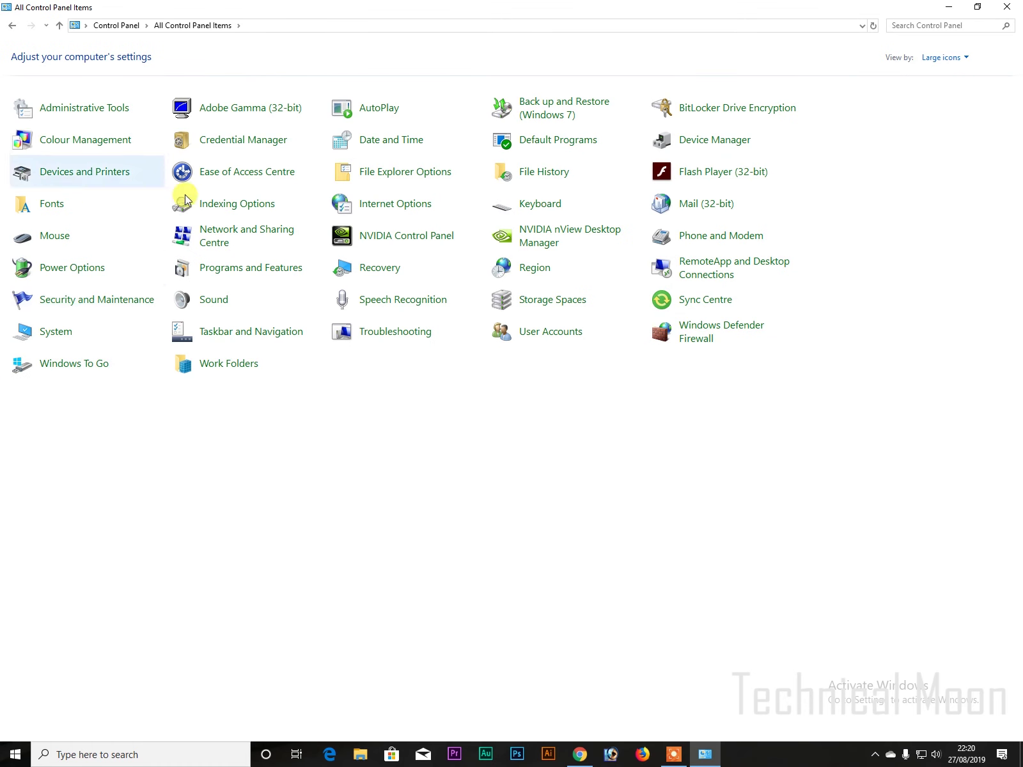
{"action": "left_click", "coordinate": [253, 269]}
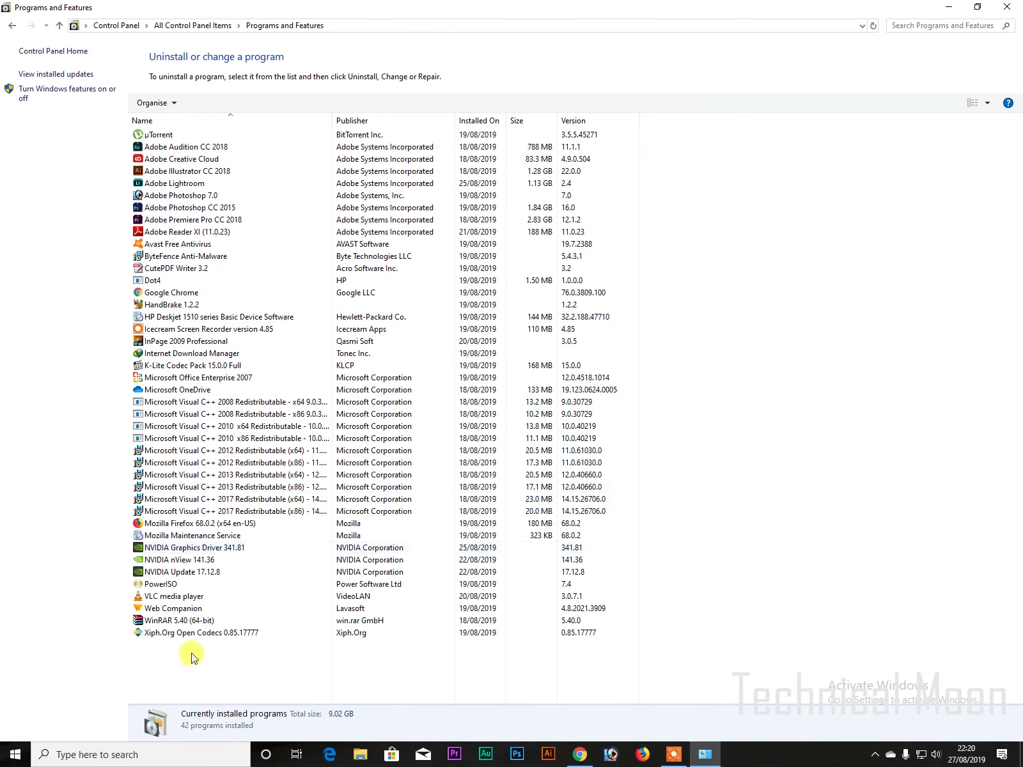
{"action": "left_click", "coordinate": [1010, 7]}
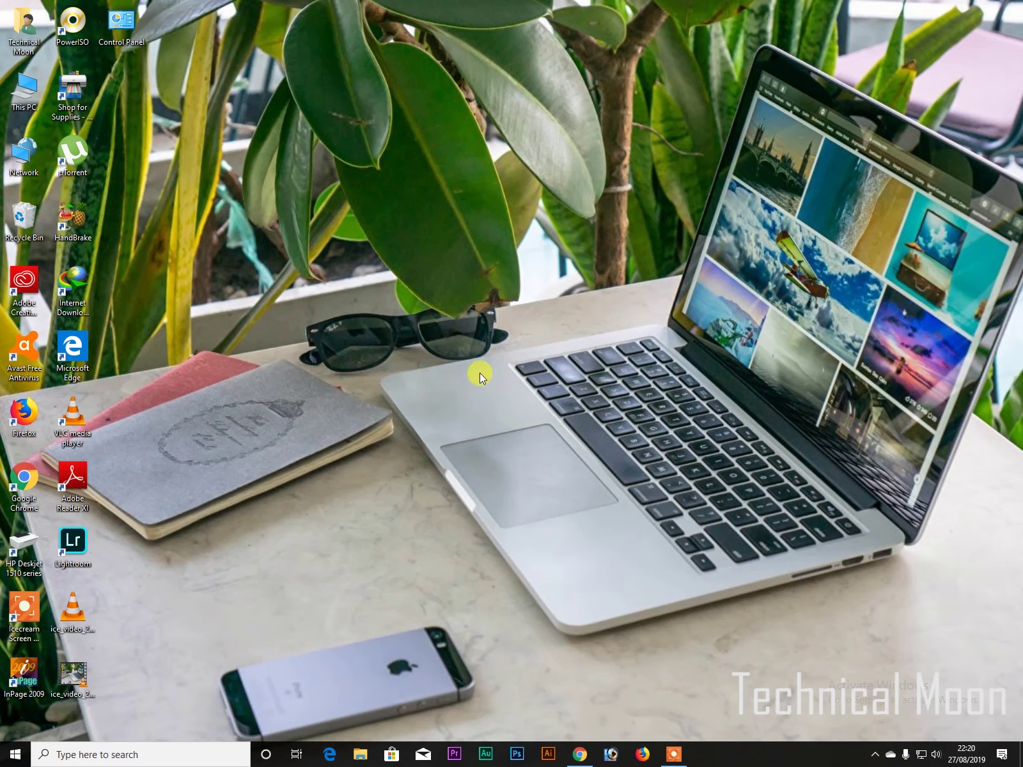
Open the Apps & features settings from This PC with the Uninstall or change a program command
{"action": "double_click", "coordinate": [42, 100]}
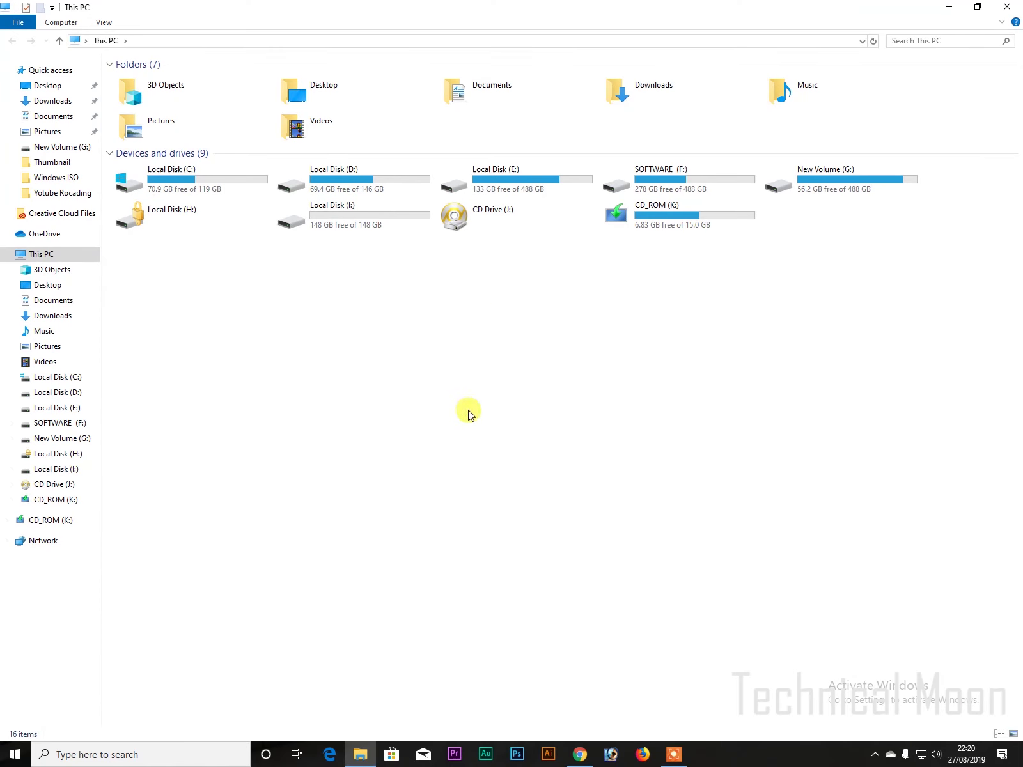
{"action": "left_click", "coordinate": [63, 22]}
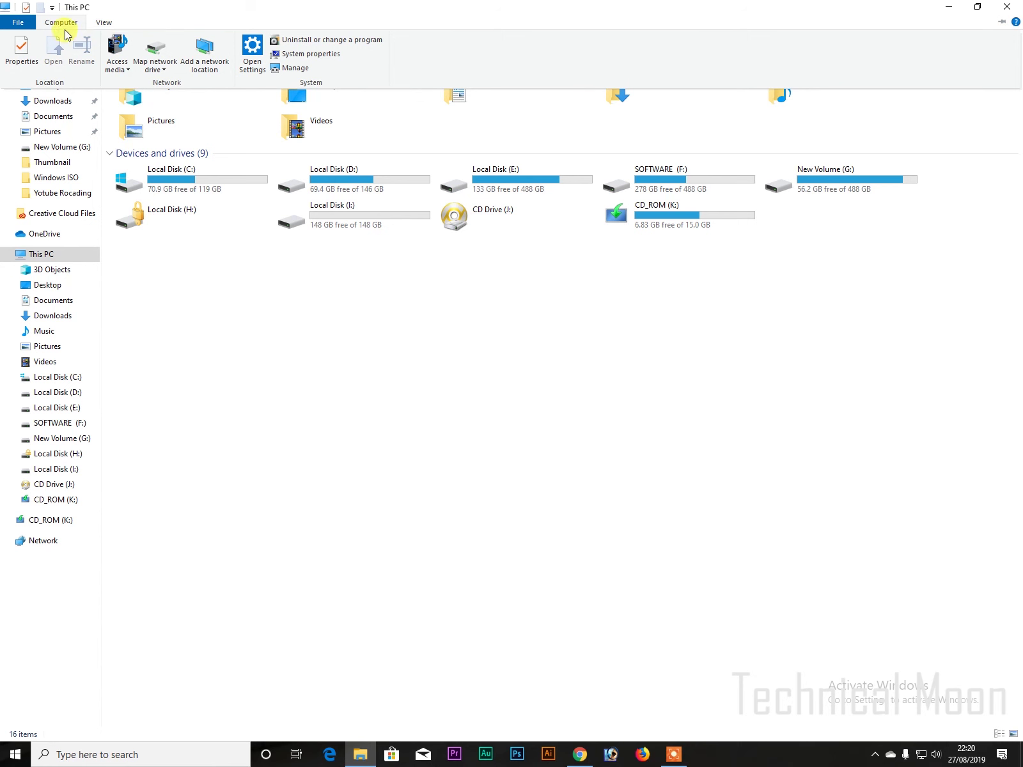
{"action": "left_click", "coordinate": [332, 41]}
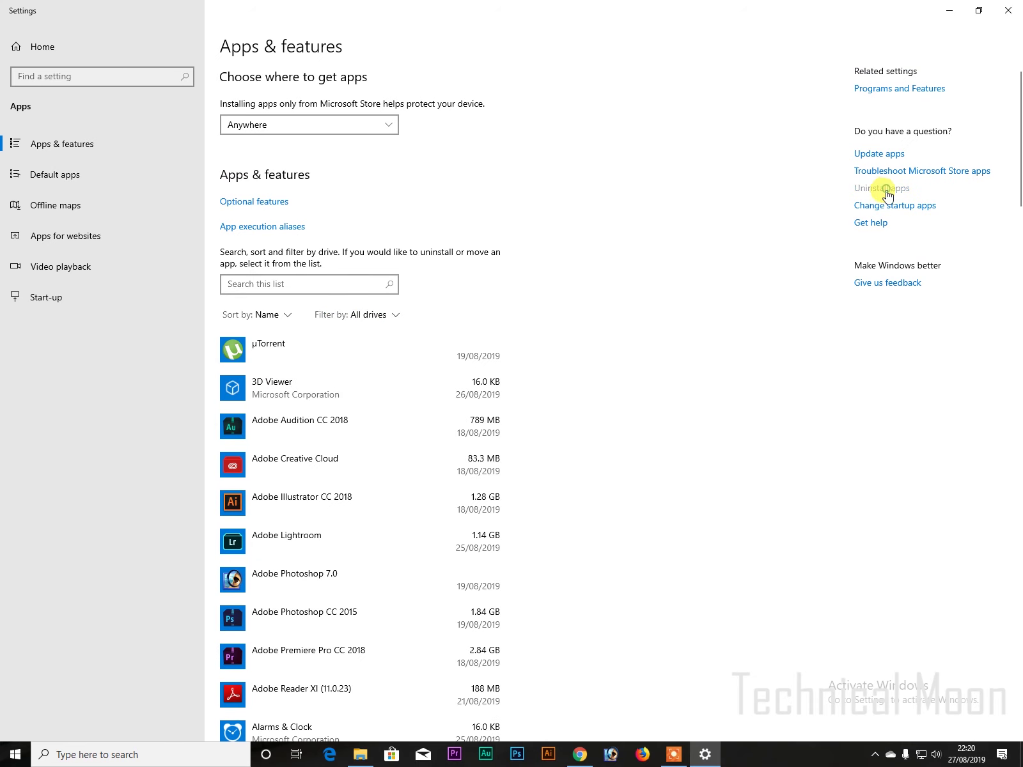
{"action": "left_click", "coordinate": [887, 206]}
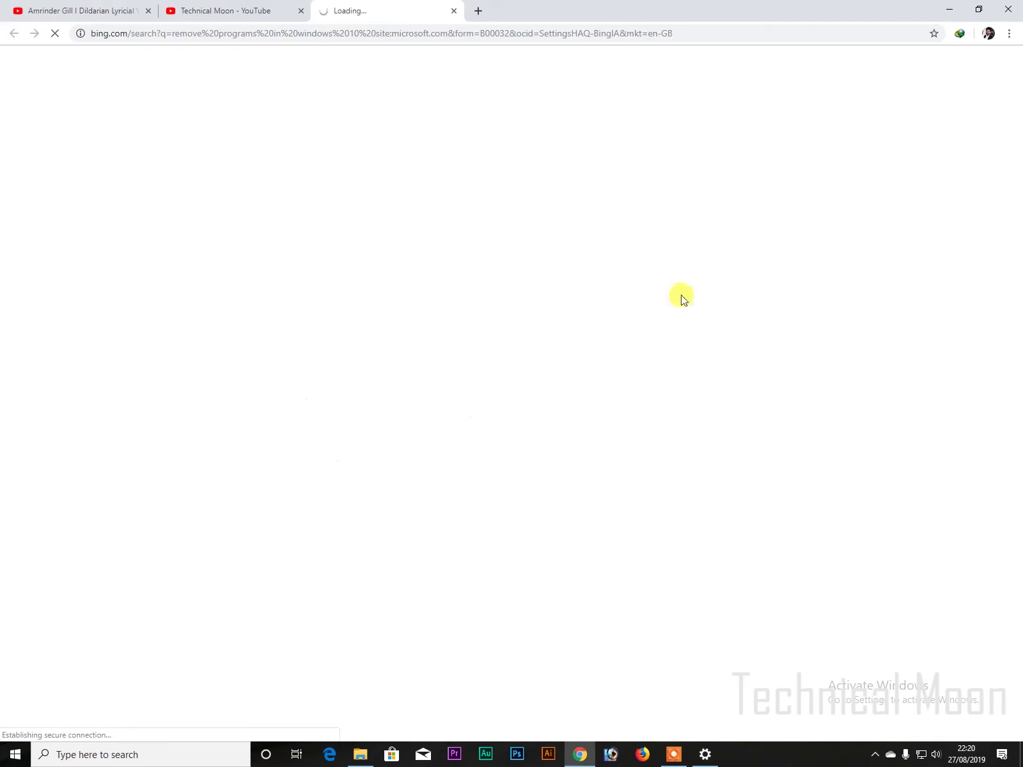
{"action": "left_click", "coordinate": [456, 10]}
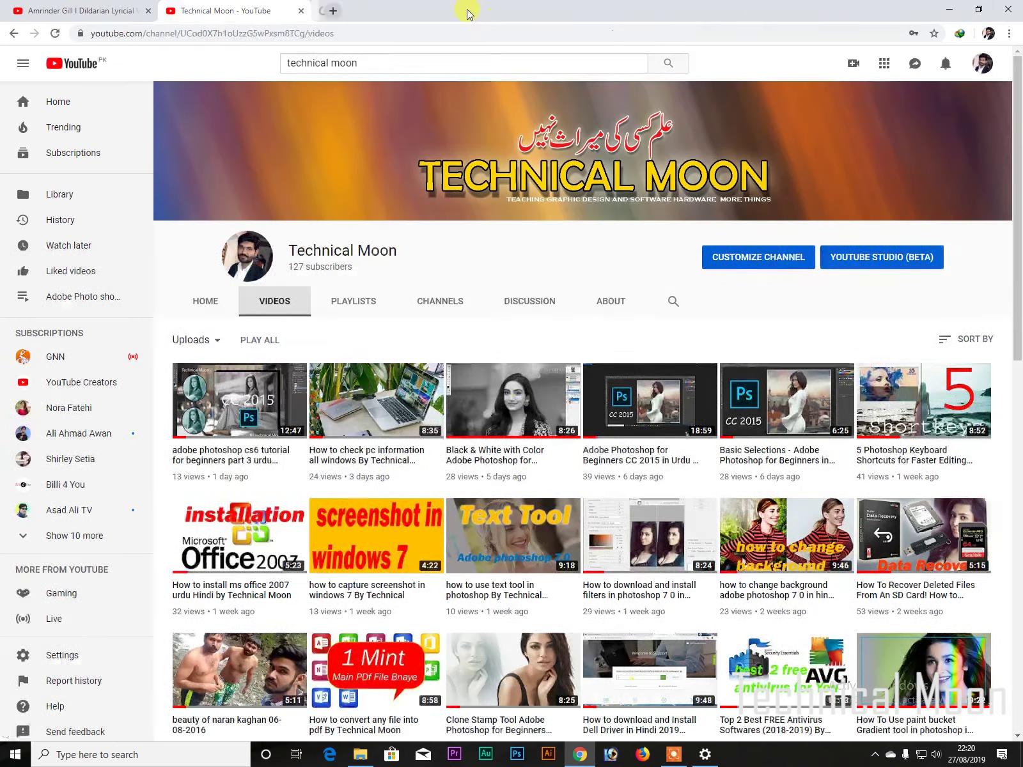
{"action": "left_click", "coordinate": [948, 9]}
Review the Apps & features list, select Microsoft Office Enterprise 2007 in the related Programs and Features window, and close that window and Settings
{"action": "scroll", "coordinate": [639, 392], "scroll_direction": "down", "scroll_amount": 15}
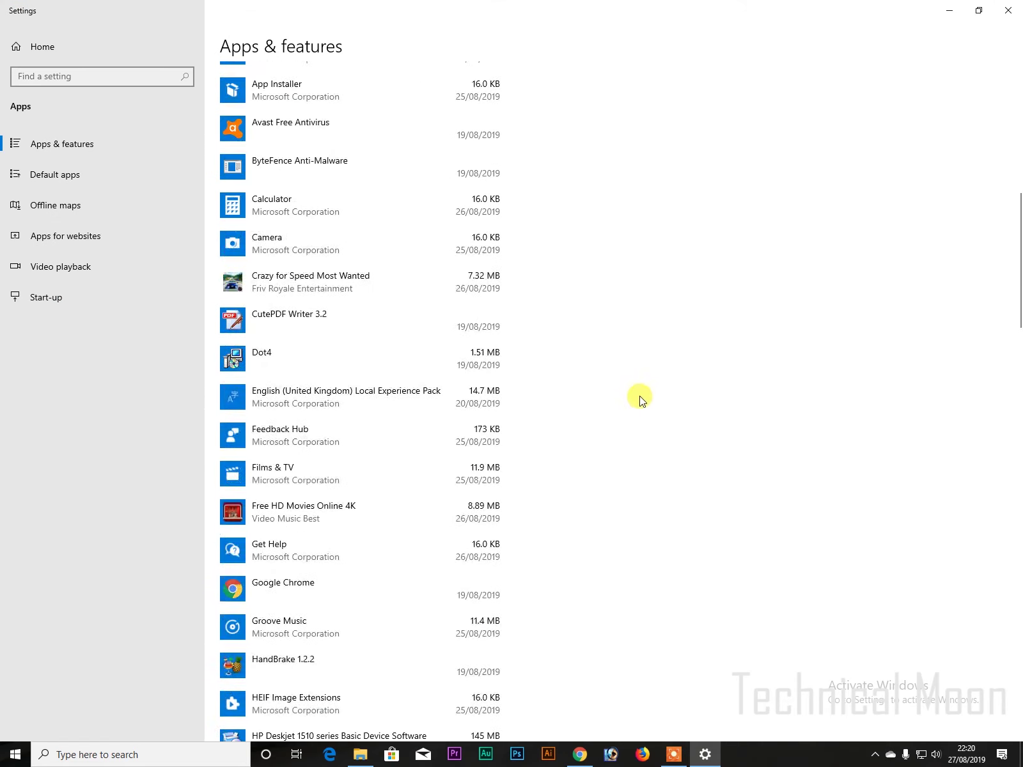
{"action": "scroll", "coordinate": [537, 396], "scroll_direction": "down", "scroll_amount": 20}
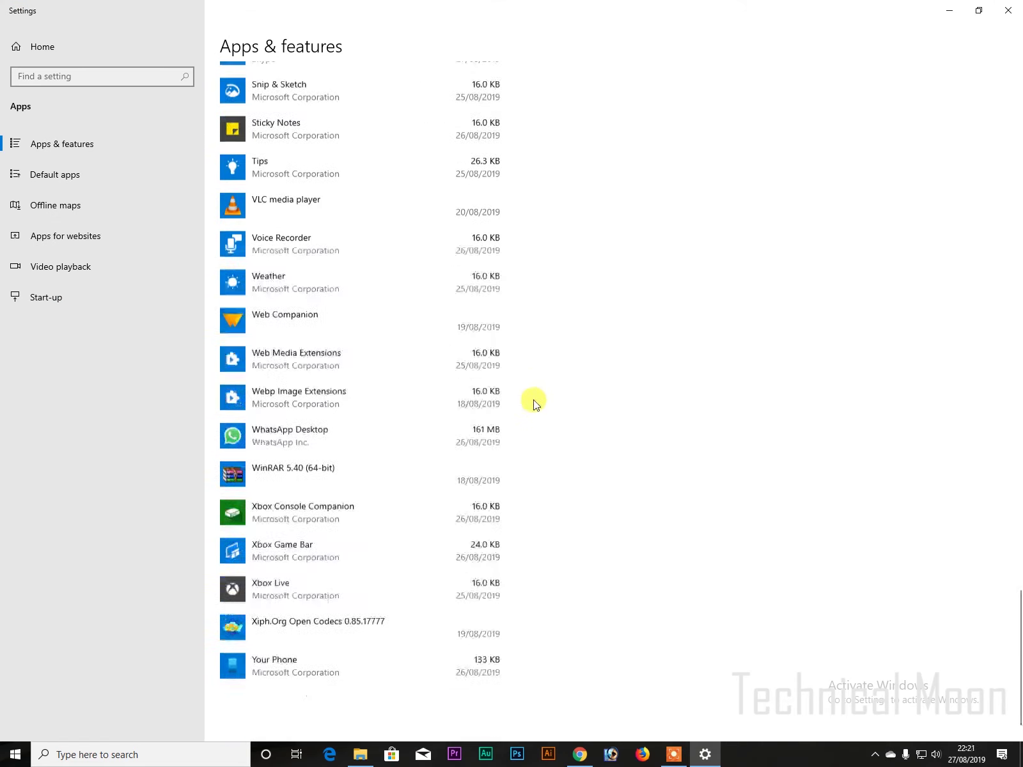
{"action": "scroll", "coordinate": [532, 400], "scroll_direction": "up", "scroll_amount": 20}
{"action": "scroll", "coordinate": [534, 393], "scroll_direction": "up", "scroll_amount": 15}
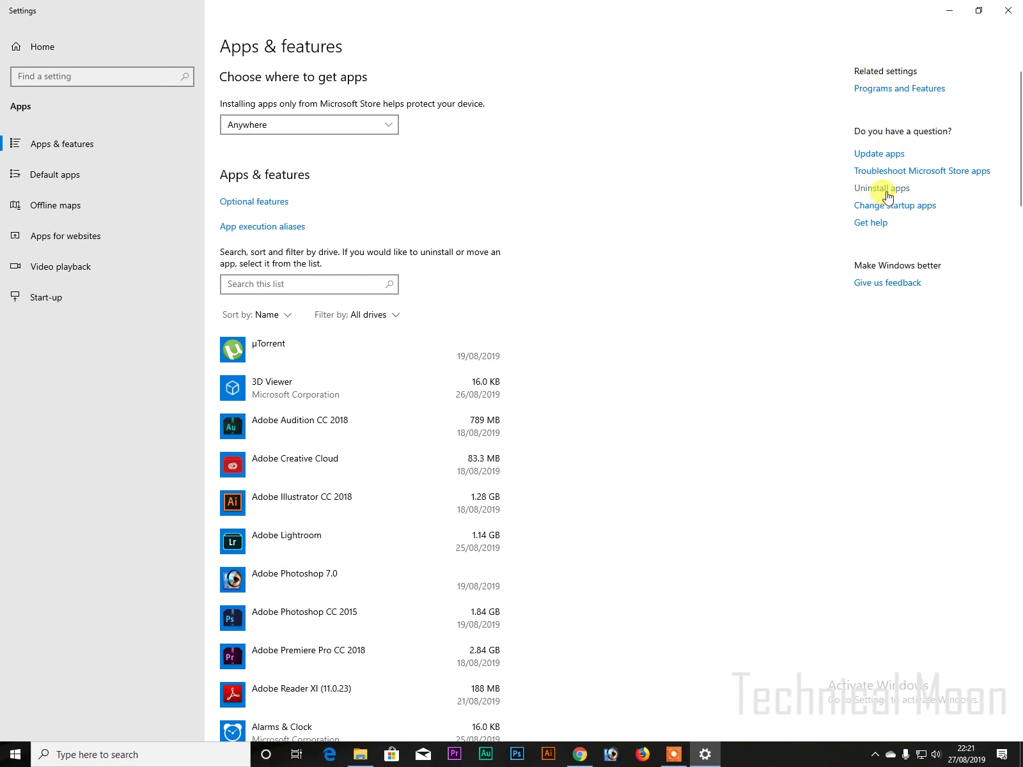
{"action": "left_click", "coordinate": [913, 92]}
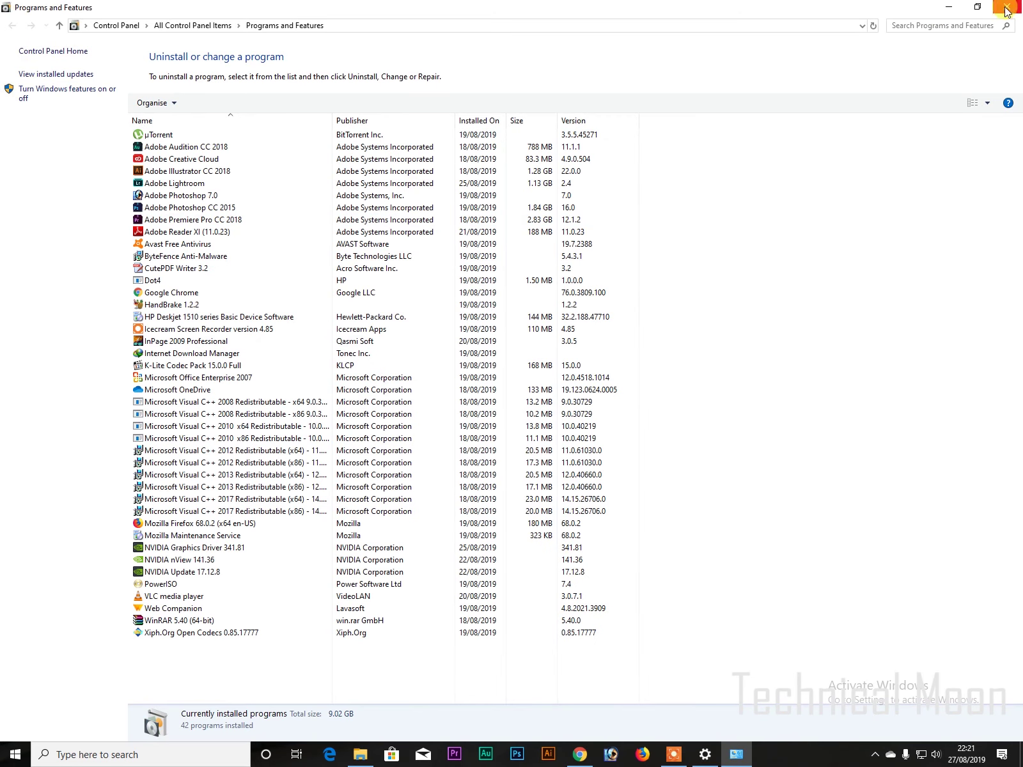
{"action": "left_click", "coordinate": [190, 380]}
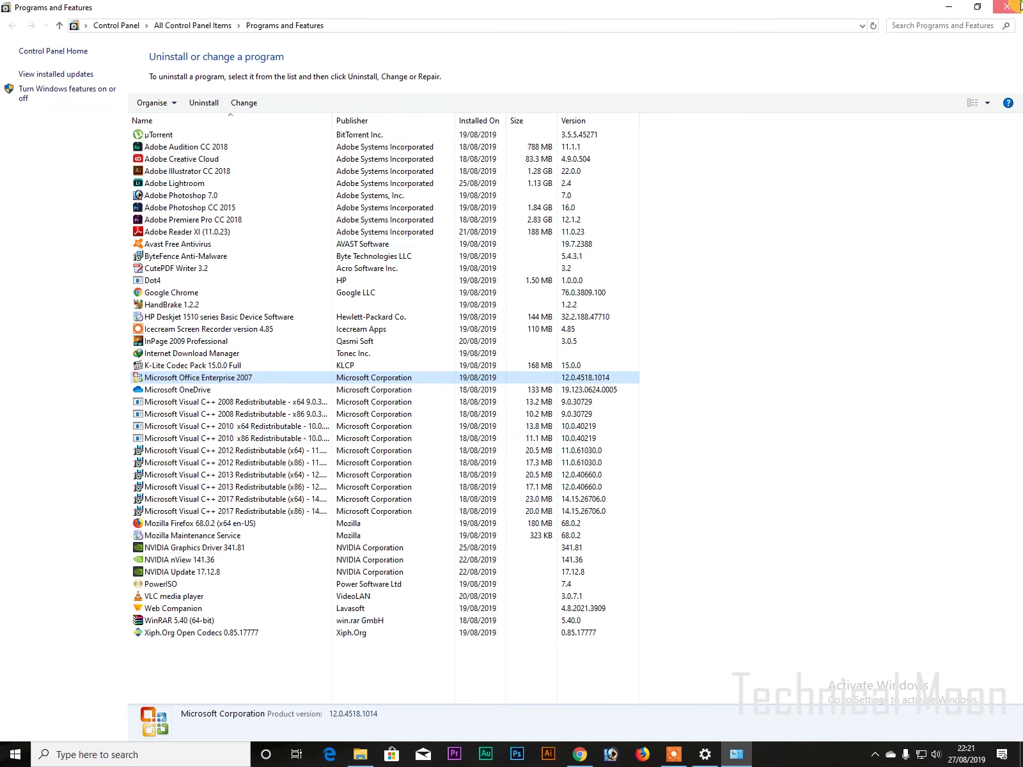
{"action": "left_click", "coordinate": [1008, 6]}
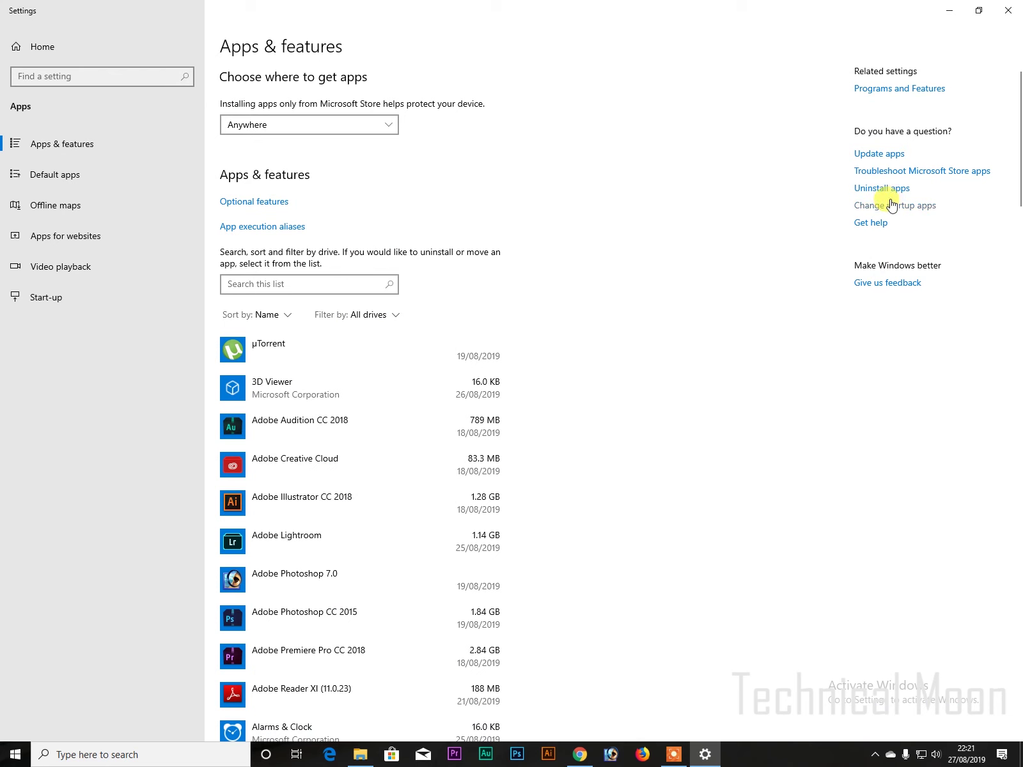
{"action": "left_click", "coordinate": [886, 187]}
{"action": "left_click", "coordinate": [1017, 6]}
Reopen Apps & features from This PC, view the related Programs and Features list, and close all the windows
{"action": "left_click", "coordinate": [61, 22]}
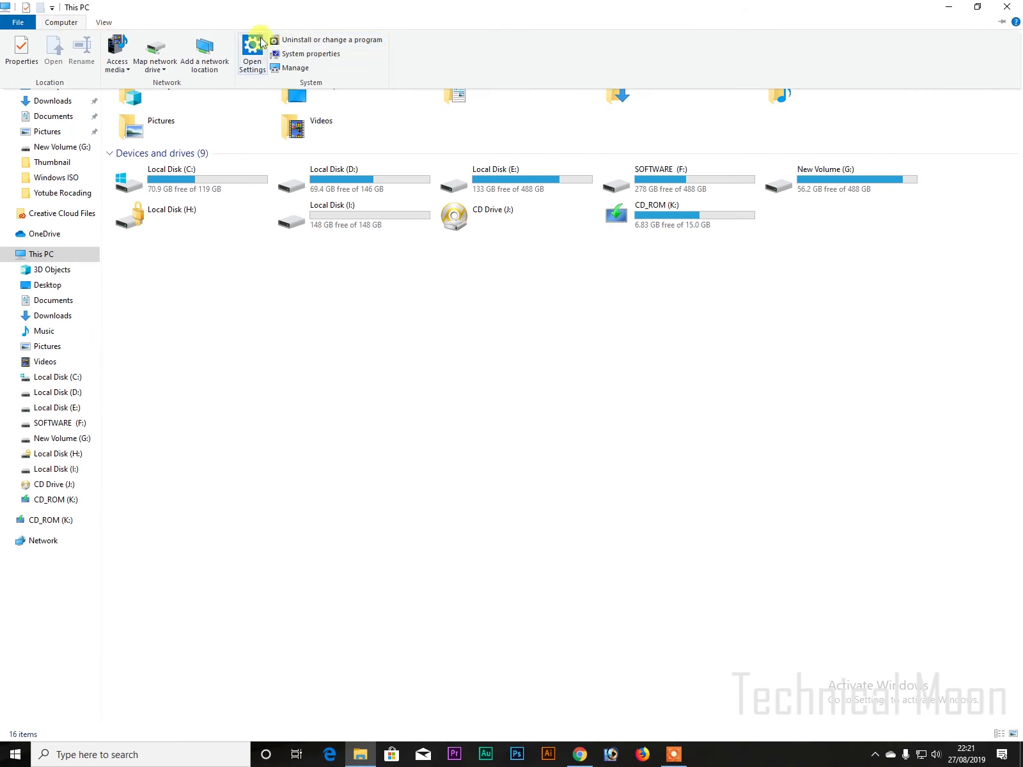
{"action": "left_click", "coordinate": [296, 40]}
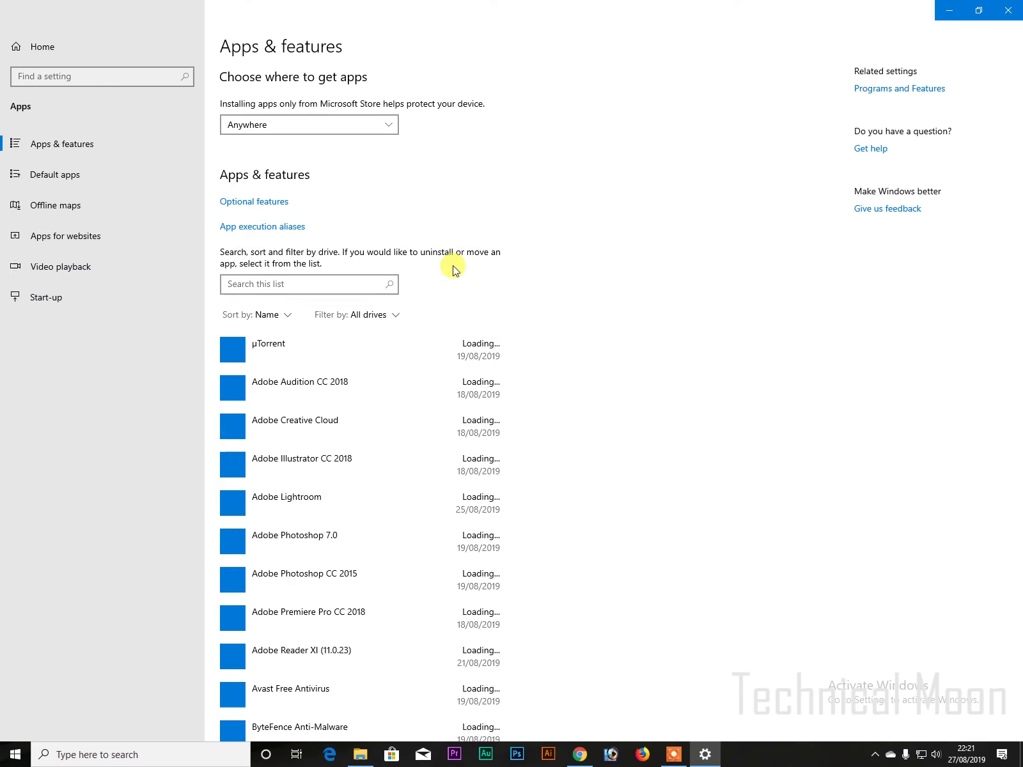
{"action": "left_click", "coordinate": [889, 93]}
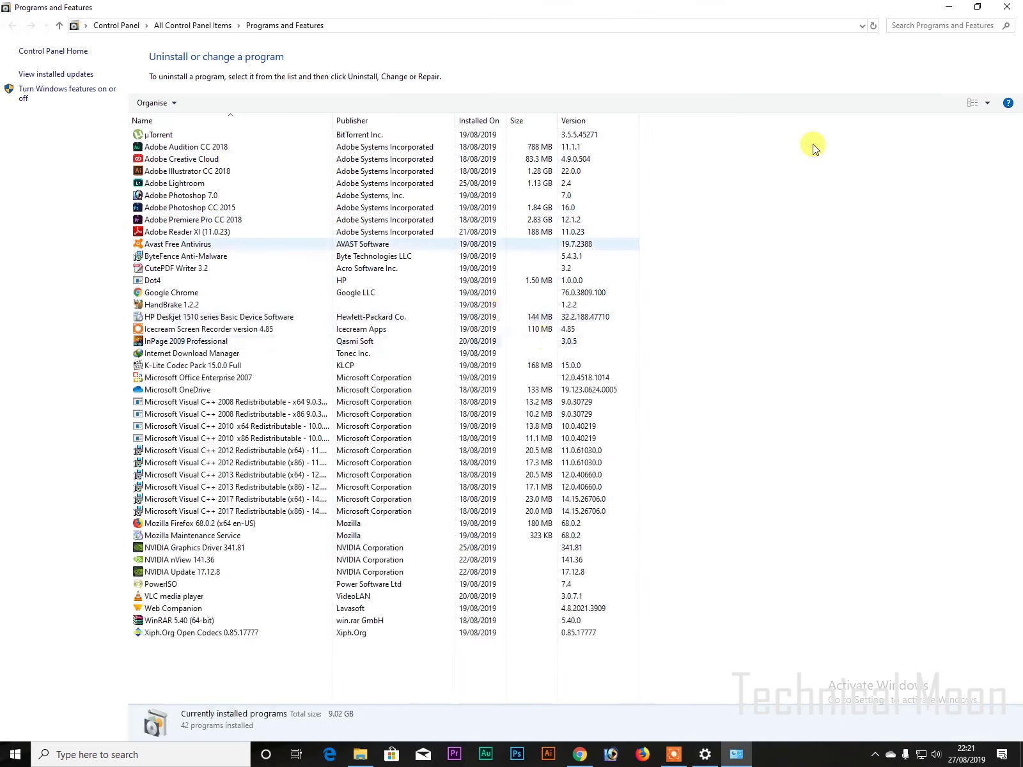
{"action": "left_click", "coordinate": [1016, 8]}
{"action": "left_click", "coordinate": [1008, 8]}
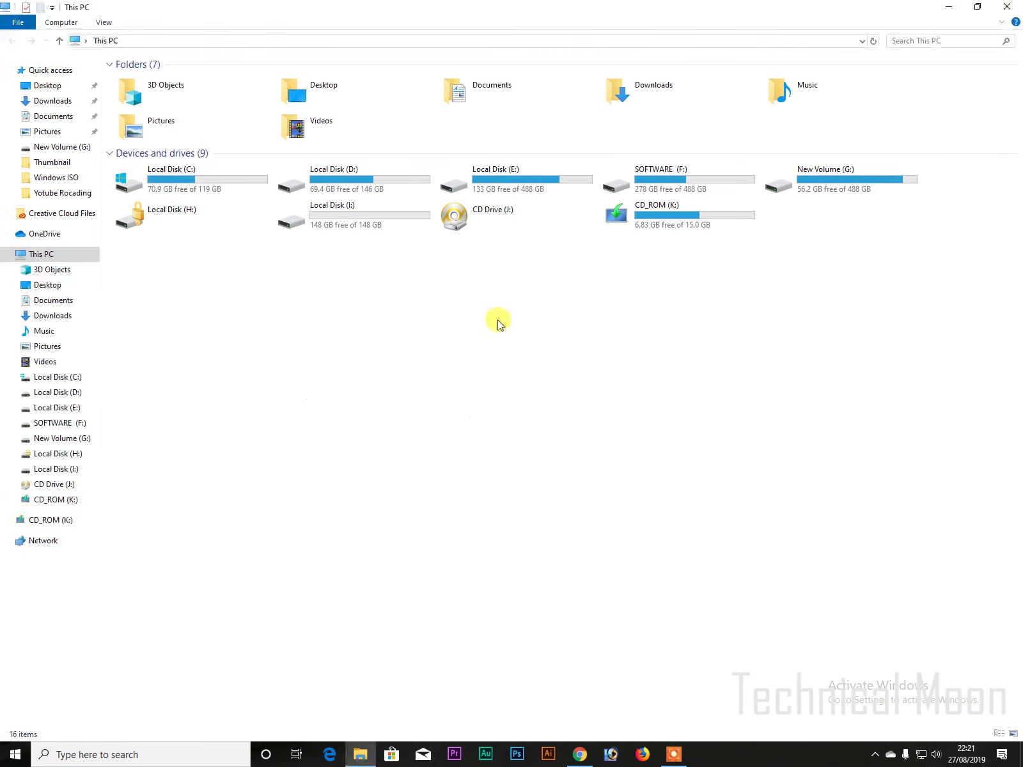
{"action": "left_click", "coordinate": [72, 23]}
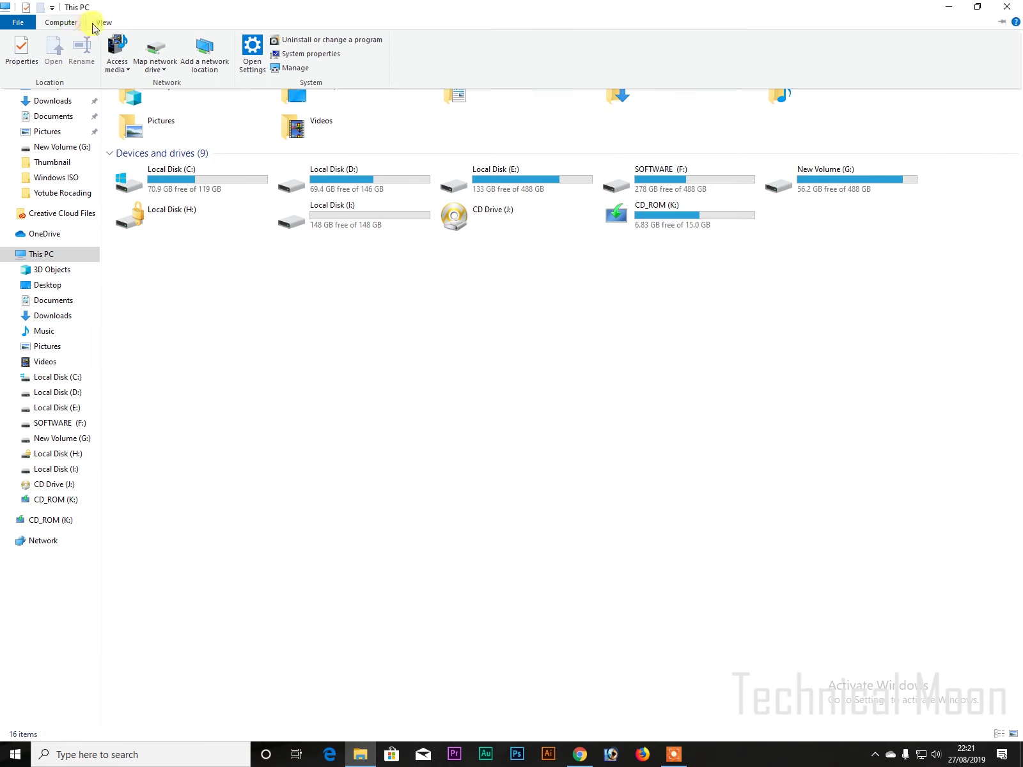
{"action": "left_click", "coordinate": [102, 23]}
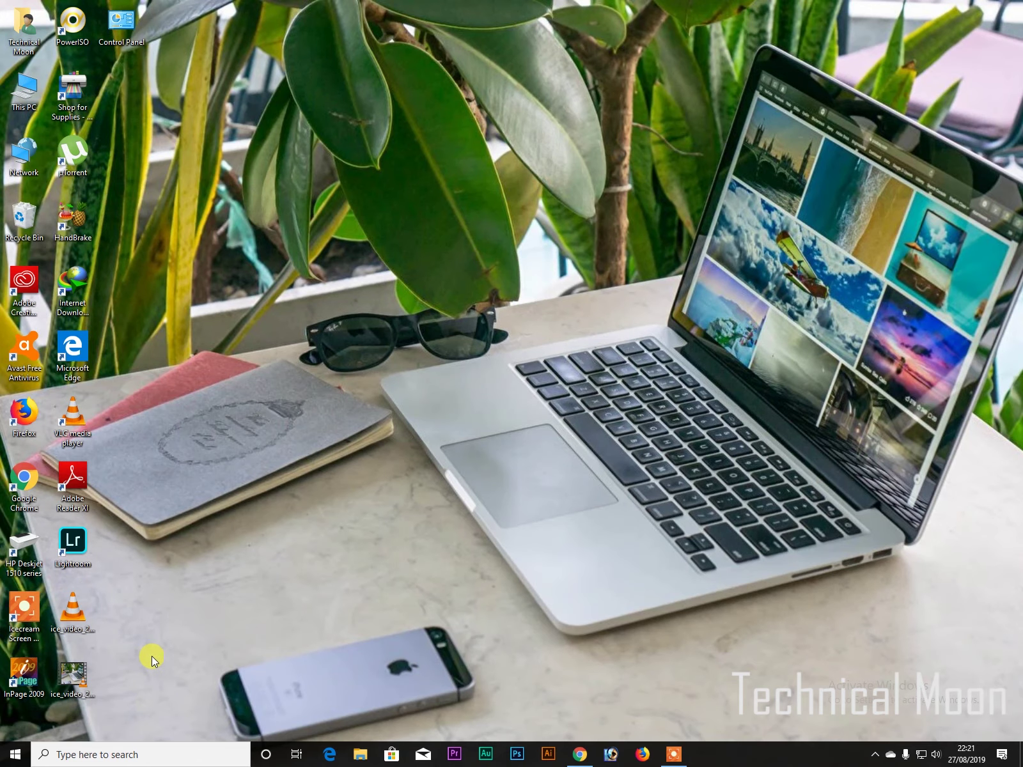
Search Windows for "co" and open Control Panel from the results
{"action": "left_click", "coordinate": [165, 759]}
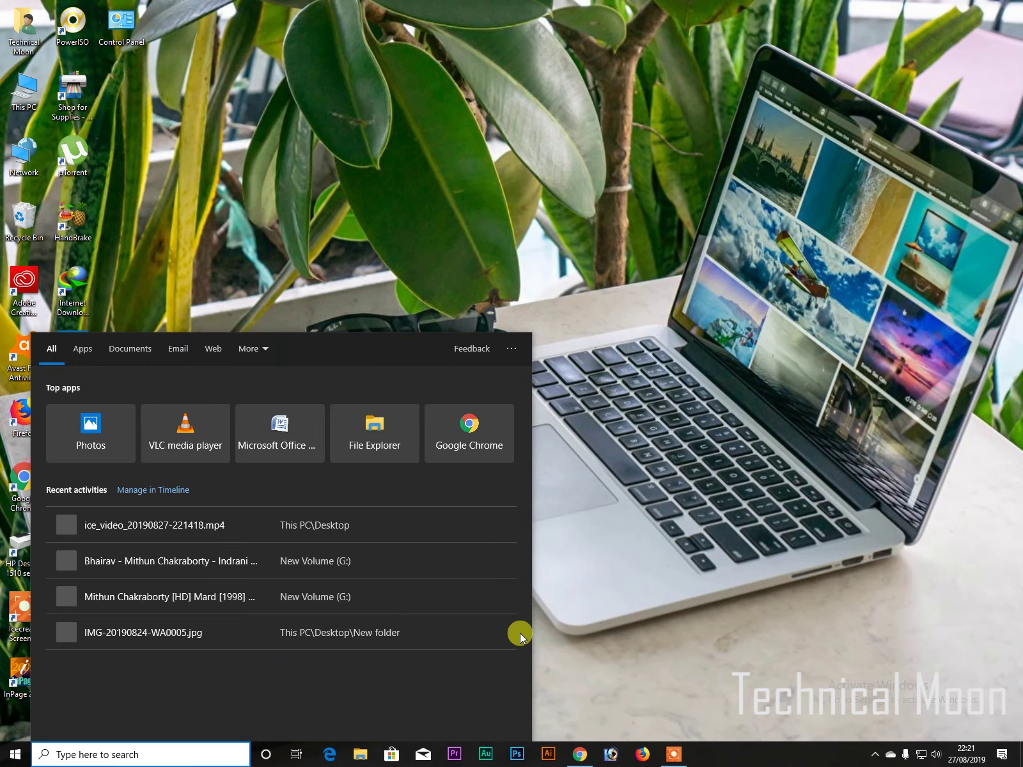
{"action": "left_click", "coordinate": [679, 531]}
{"action": "left_click", "coordinate": [184, 754]}
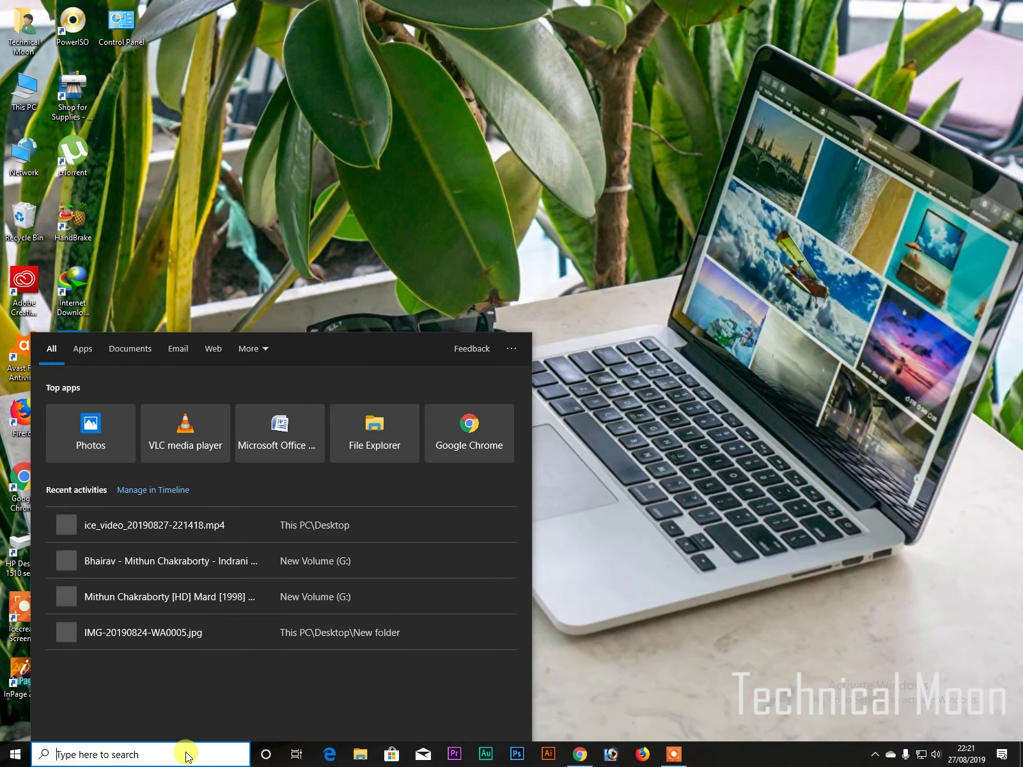
{"action": "type", "text": "co"}
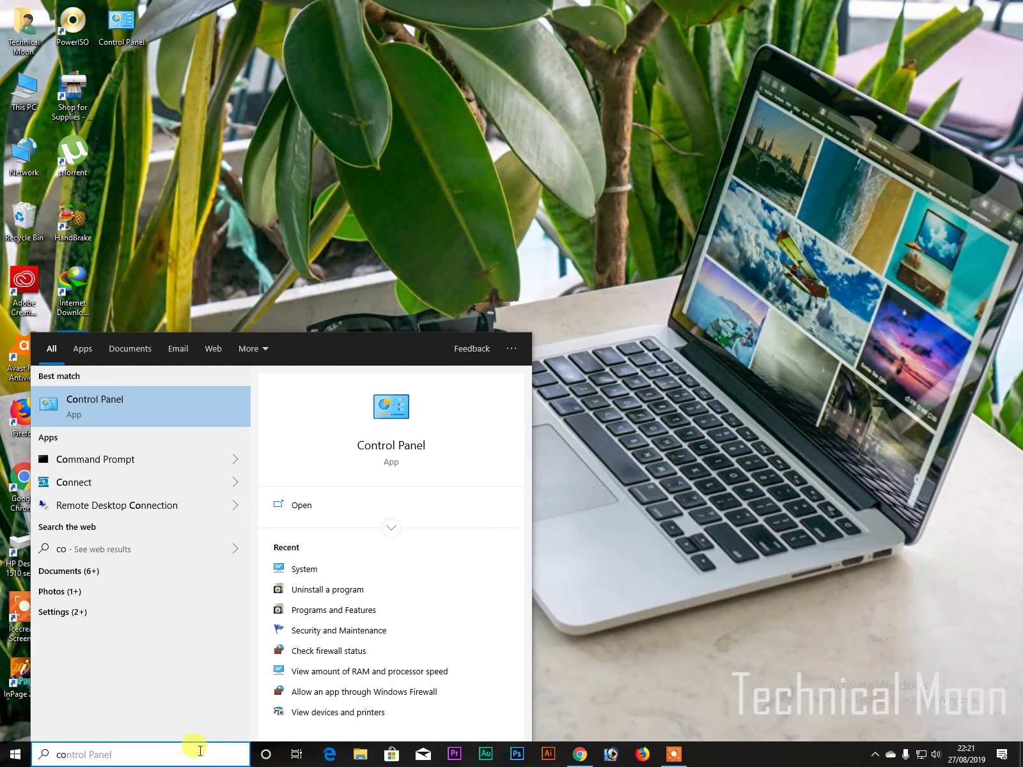
{"action": "left_click", "coordinate": [132, 404]}
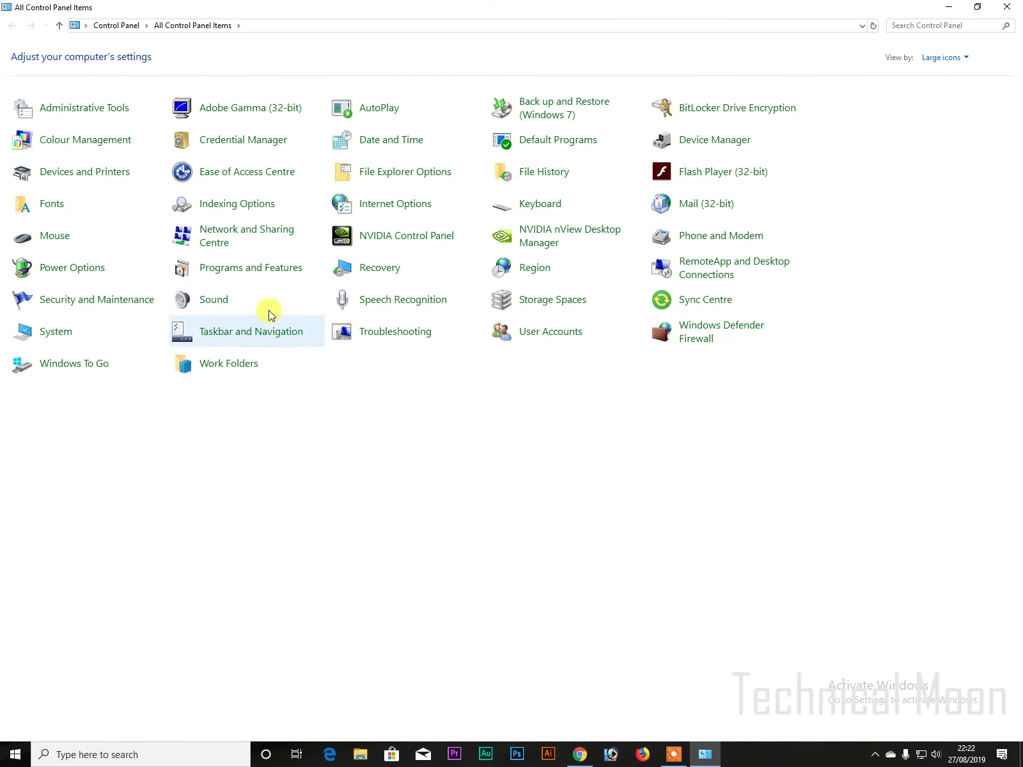
Open Programs and Features, show the Uninstall/Change option for Internet Download Manager without running it, and close the window
{"action": "left_click", "coordinate": [263, 271]}
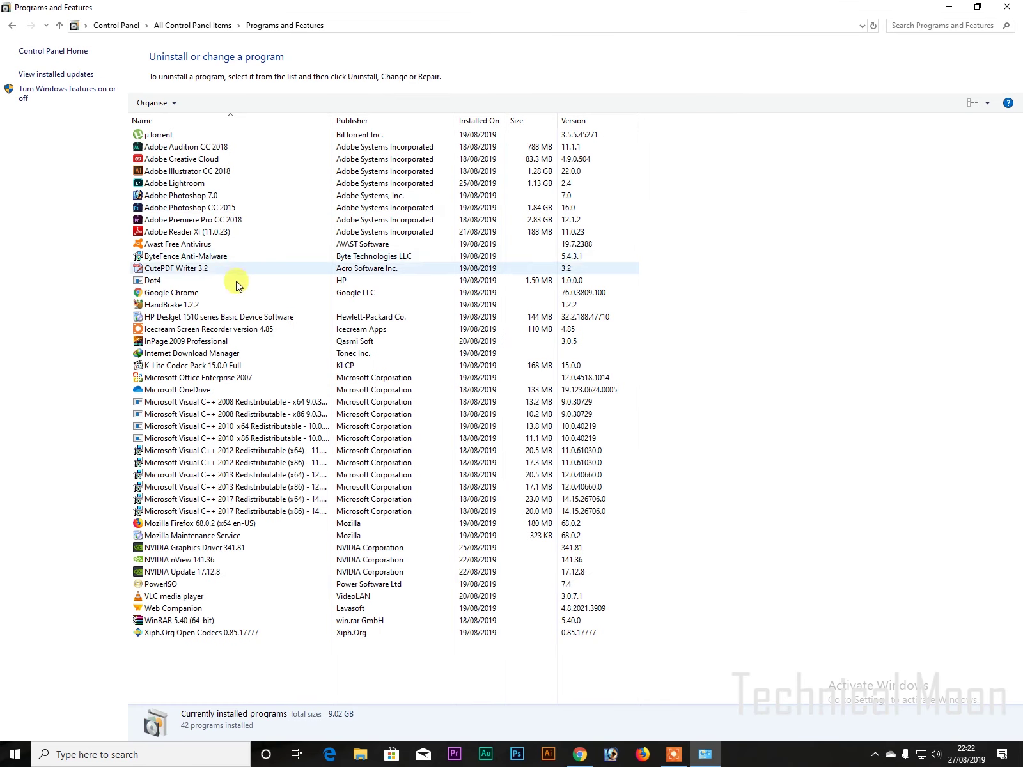
{"action": "right_click", "coordinate": [196, 354]}
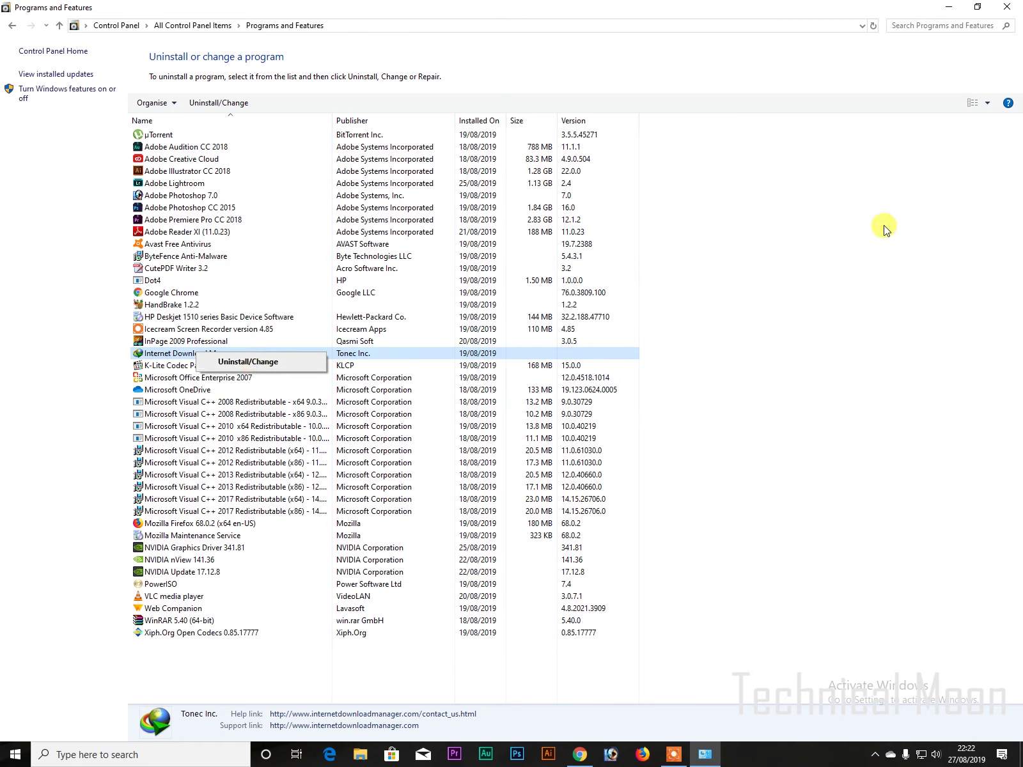
{"action": "left_click", "coordinate": [860, 221]}
{"action": "left_click", "coordinate": [1019, 5]}
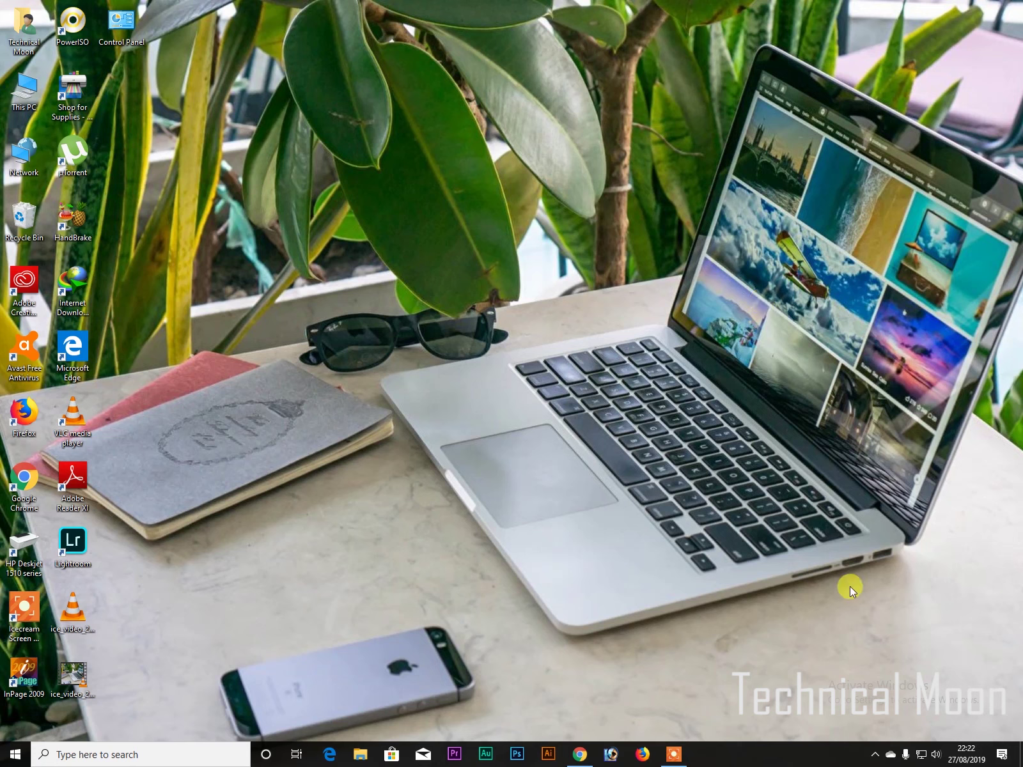
{"action": "left_click", "coordinate": [676, 754]}
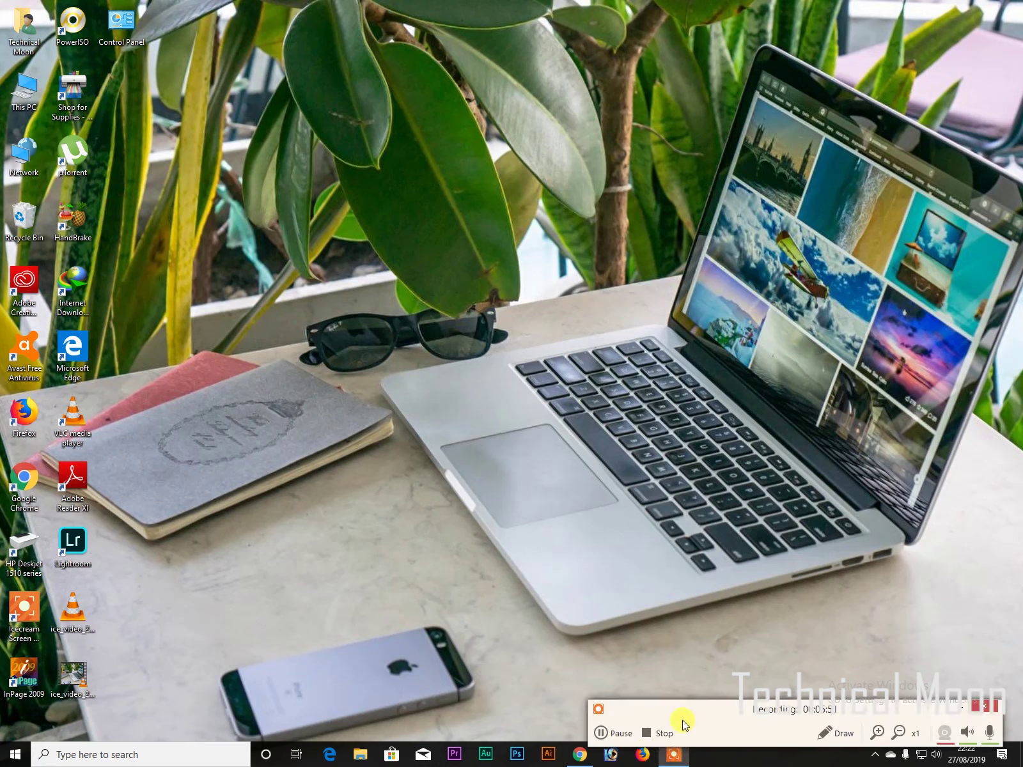